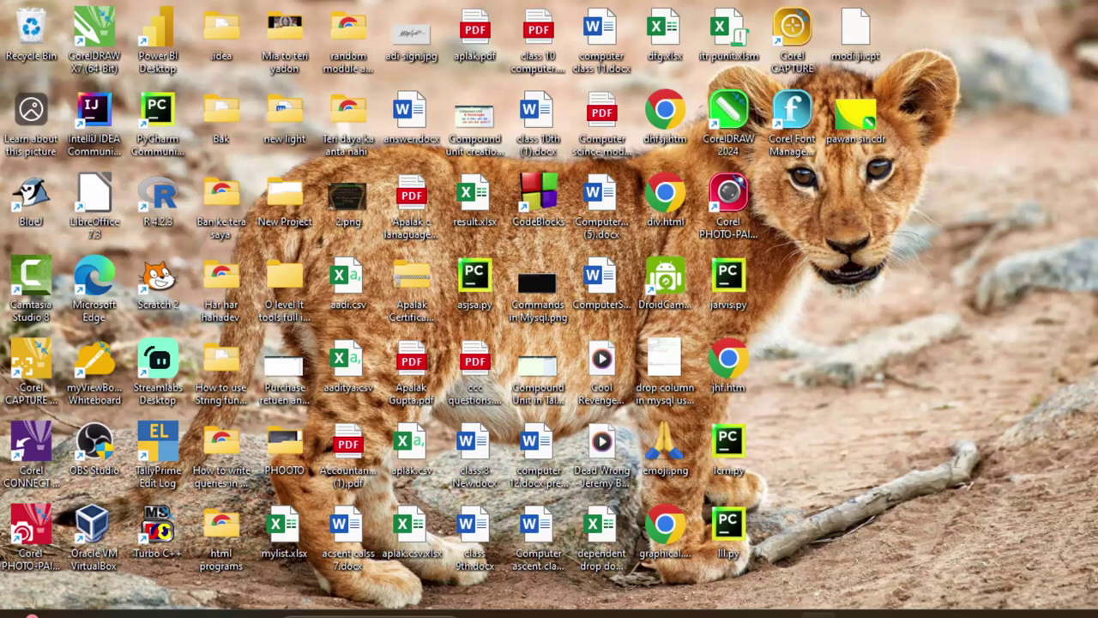
Refresh the Windows desktop twice from its right-click menu.
{"action": "right_click", "coordinate": [960, 114]}
{"action": "left_click", "coordinate": [1004, 182]}
{"action": "right_click", "coordinate": [1002, 137]}
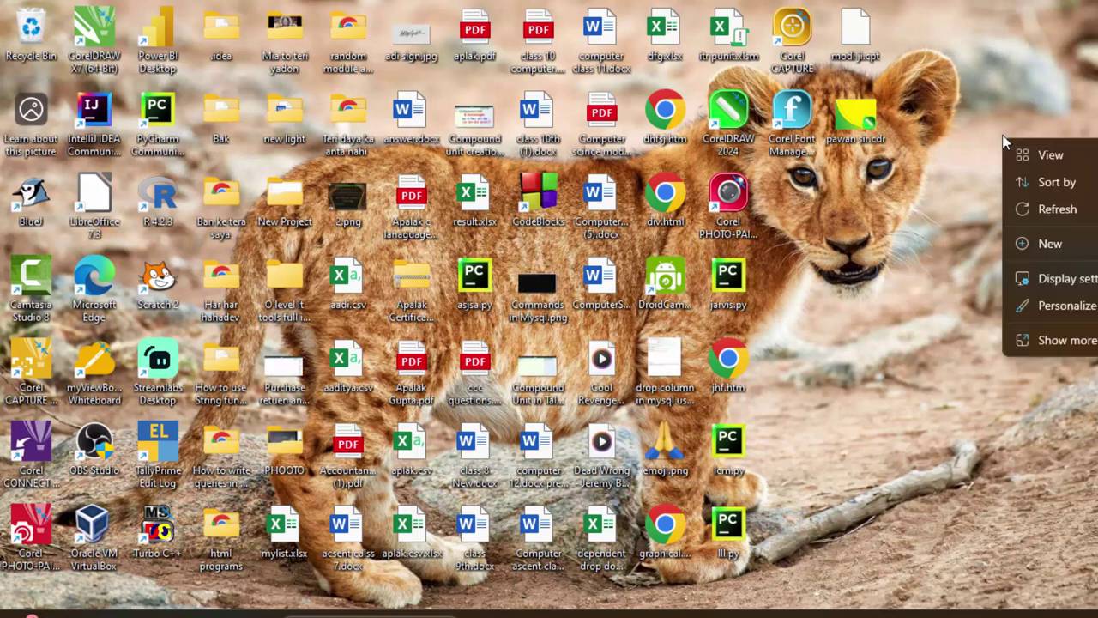
{"action": "left_click", "coordinate": [1038, 207]}
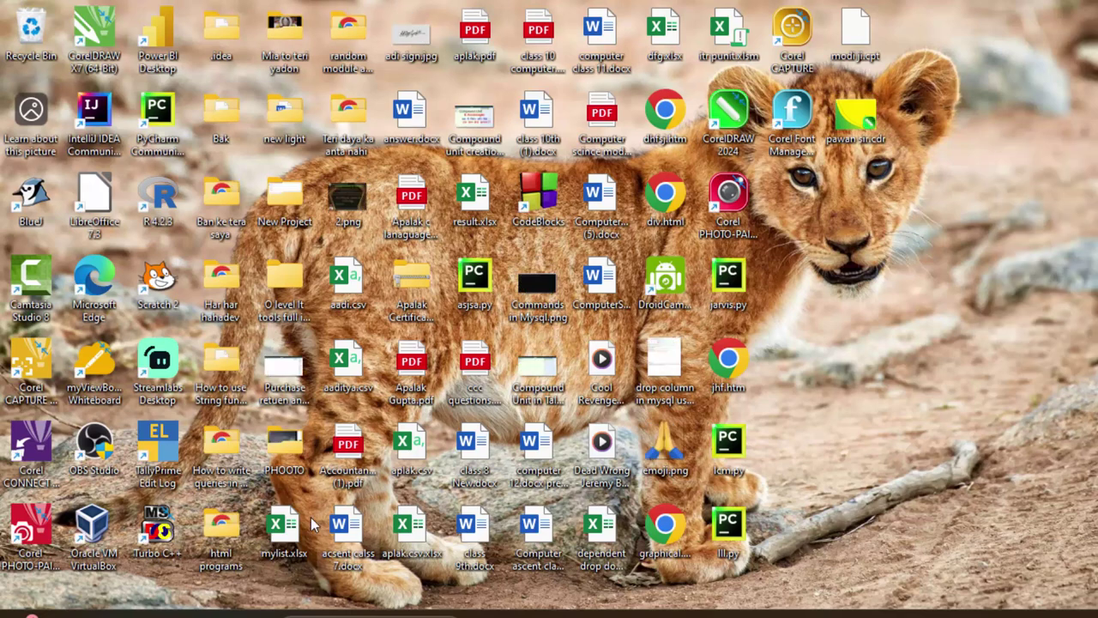
{"action": "mouse_move", "coordinate": [464, 535]}
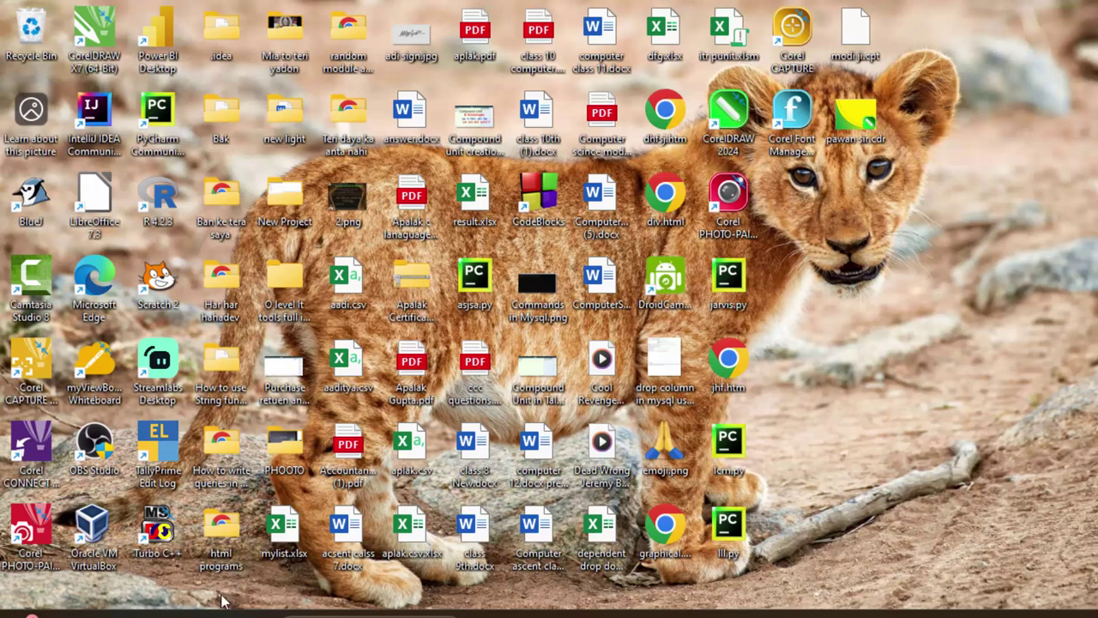
Search the Start menu for 'open' and launch OpenOffice Base.
{"action": "key", "text": "super"}
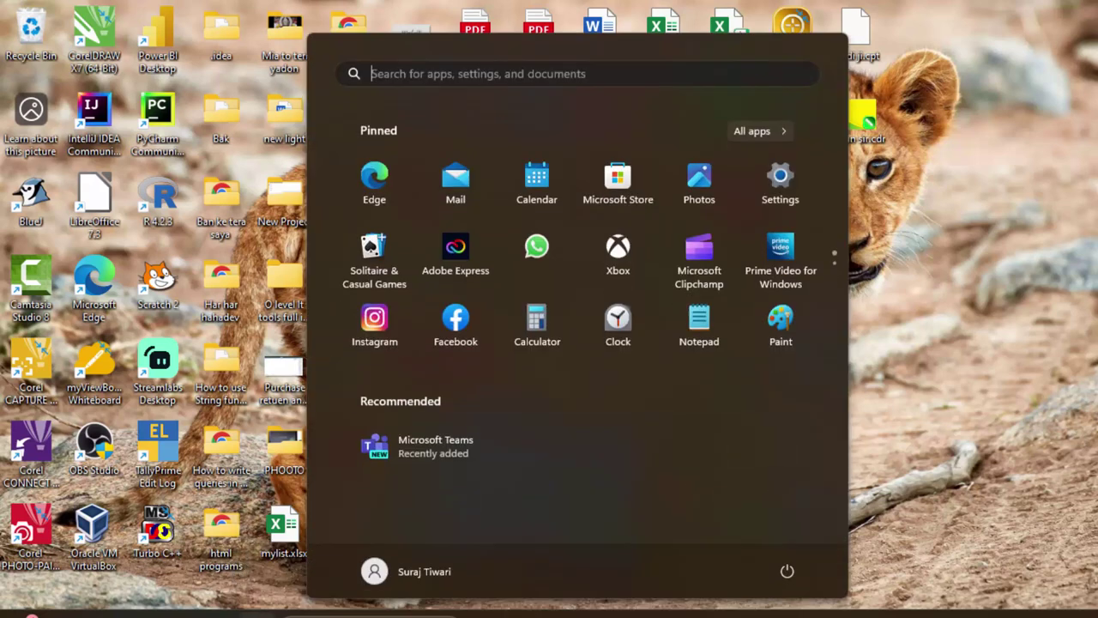
{"action": "type", "text": "op"}
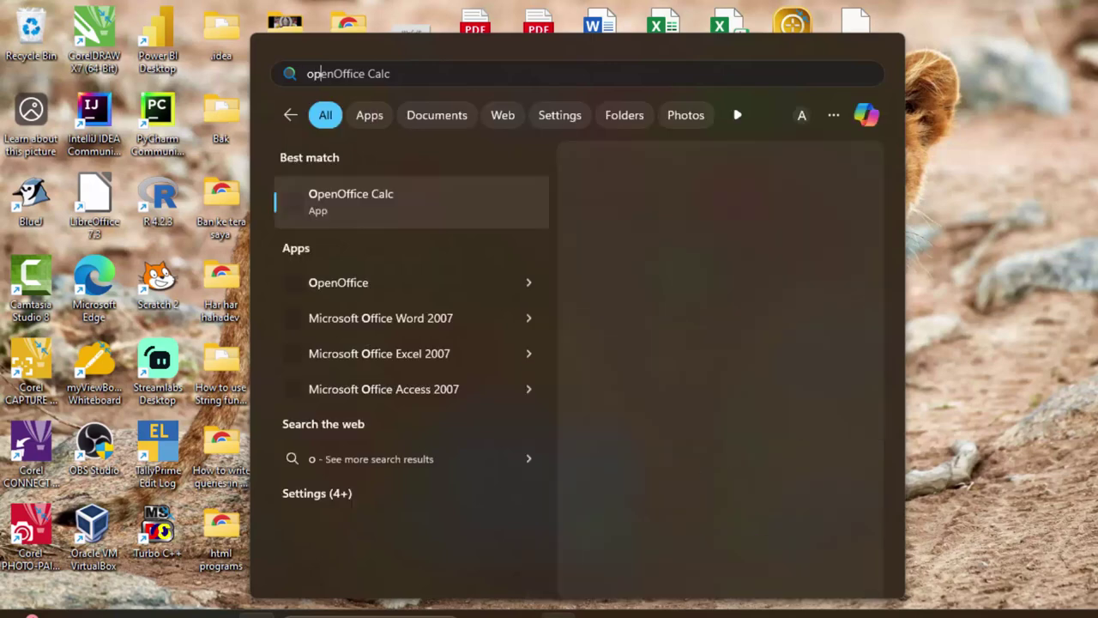
{"action": "type", "text": "en"}
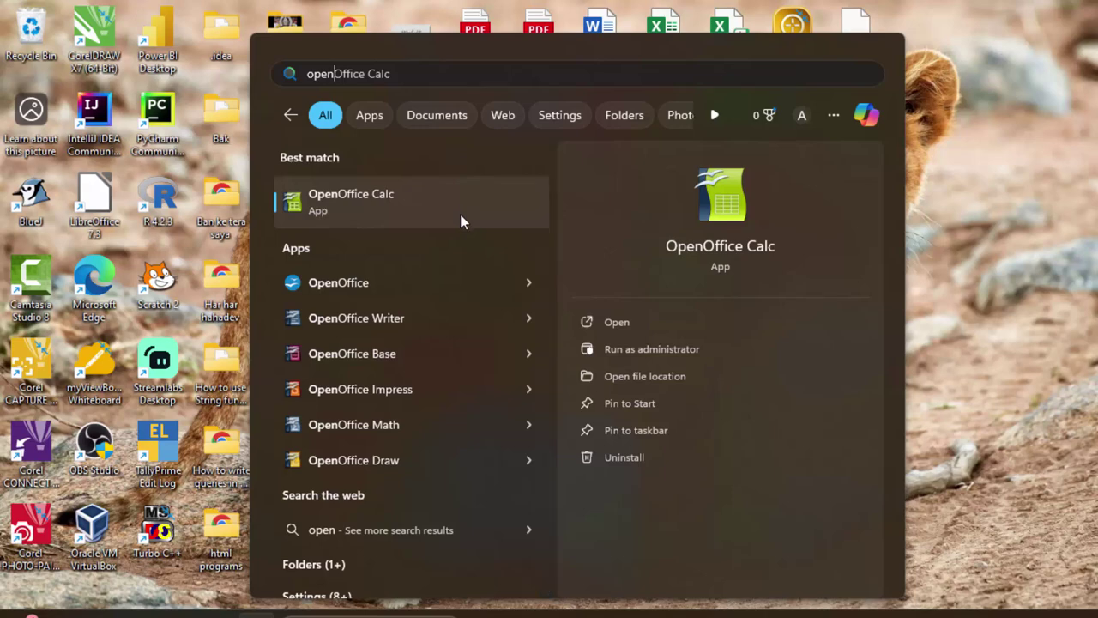
{"action": "left_click", "coordinate": [429, 353]}
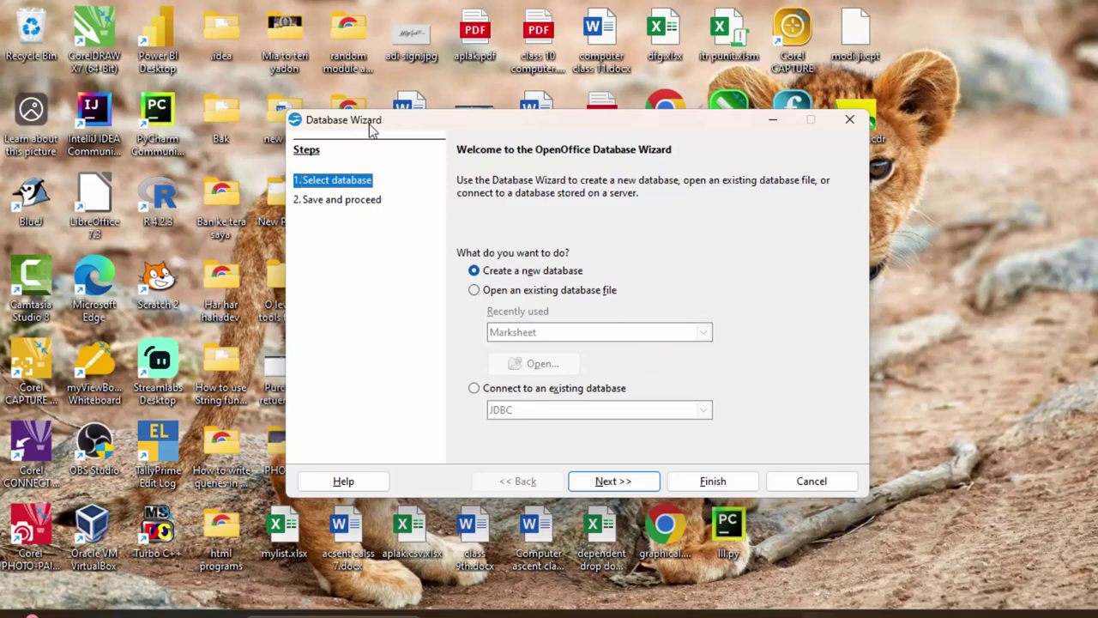
In the Database Wizard, keep 'Create a new database' and choose not to register it.
{"action": "left_click_drag", "start_coordinate": [528, 123], "coordinate": [543, 77]}
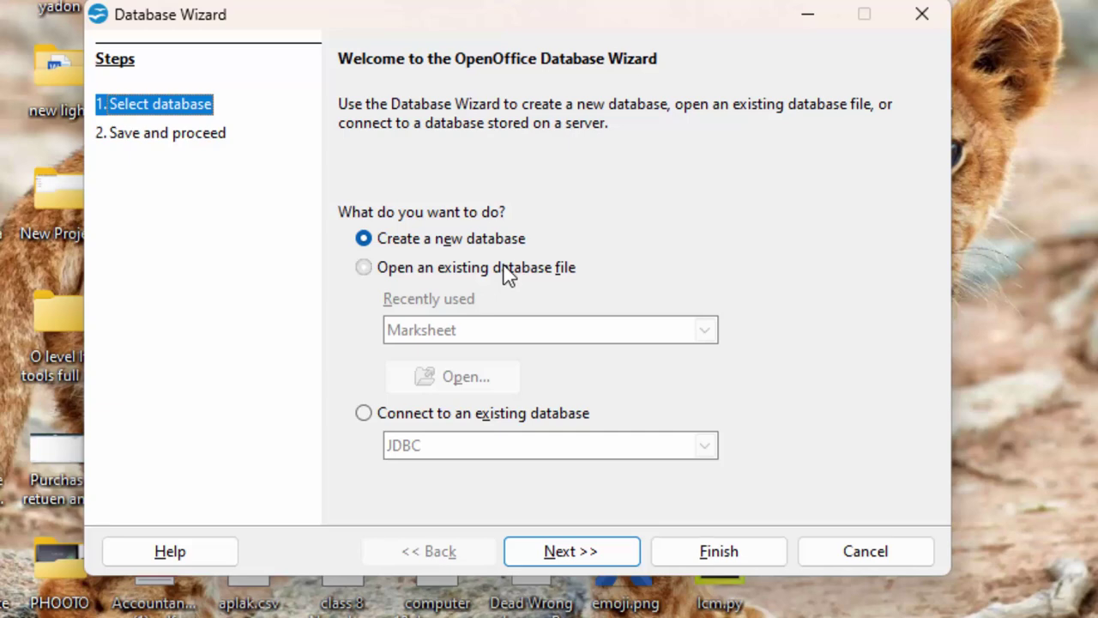
{"action": "left_click", "coordinate": [507, 273]}
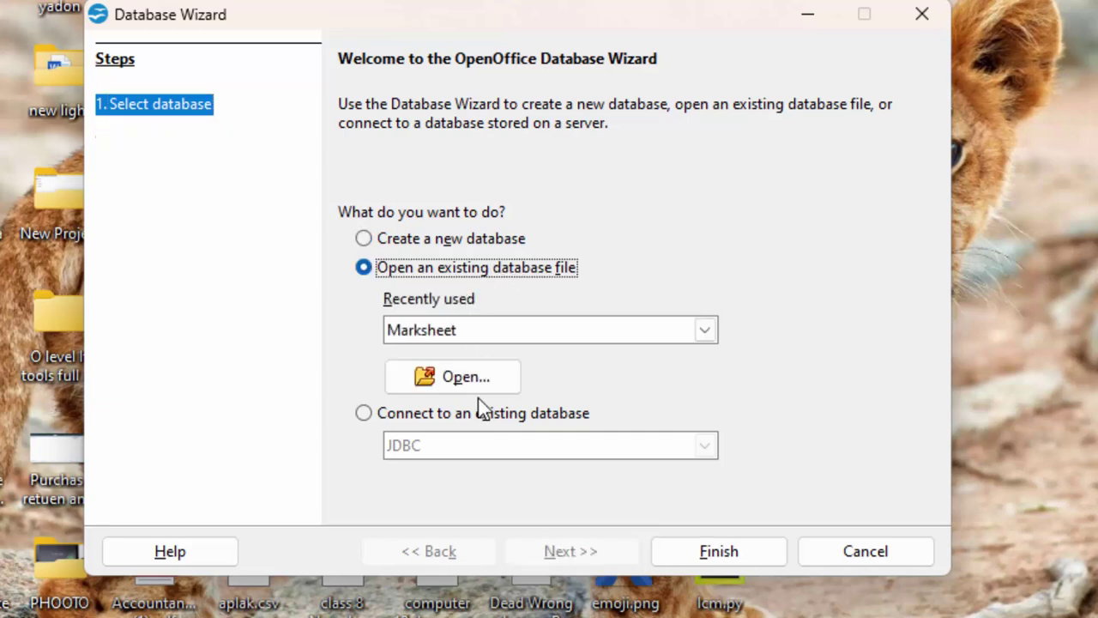
{"action": "left_click", "coordinate": [422, 244]}
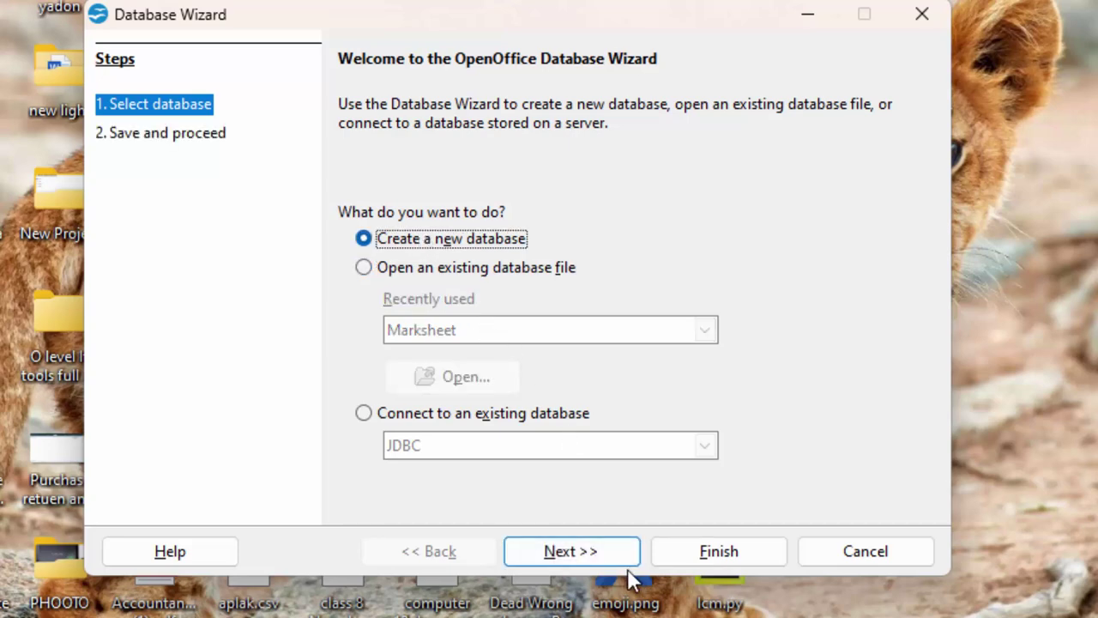
{"action": "left_click", "coordinate": [601, 555]}
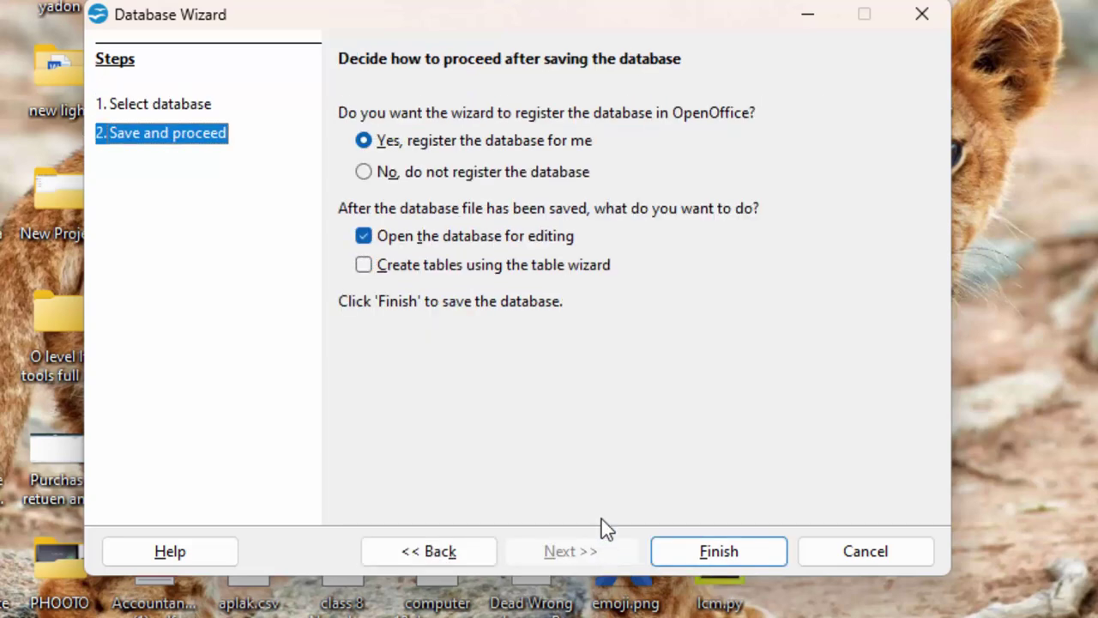
{"action": "left_click", "coordinate": [384, 173]}
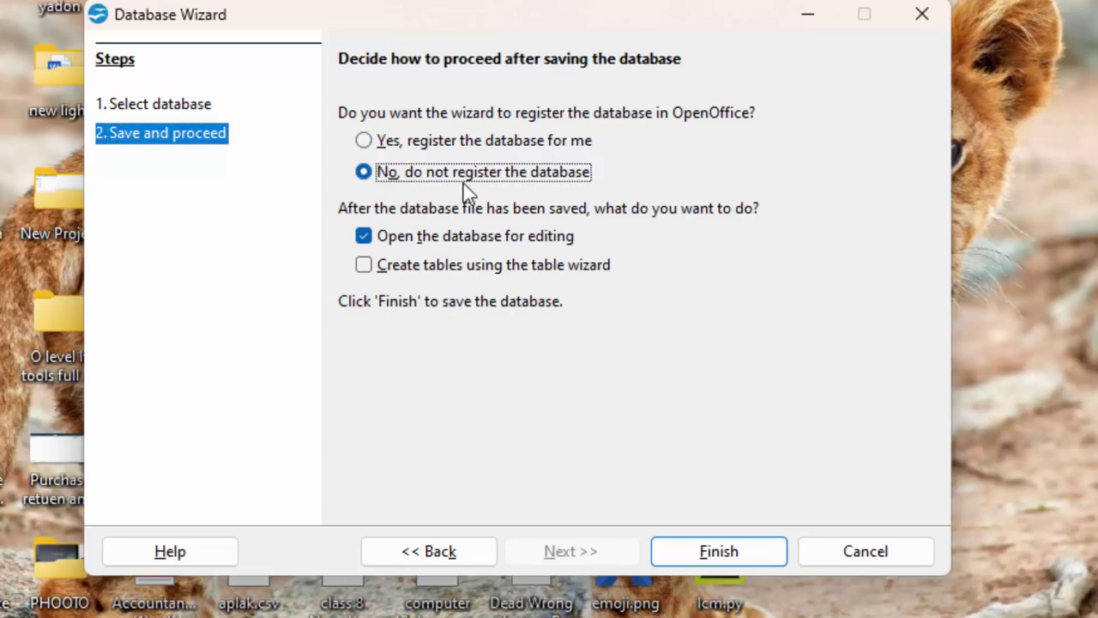
Finish the wizard and save the database on the Desktop under the default name New Database19.odb.
{"action": "left_click", "coordinate": [737, 552]}
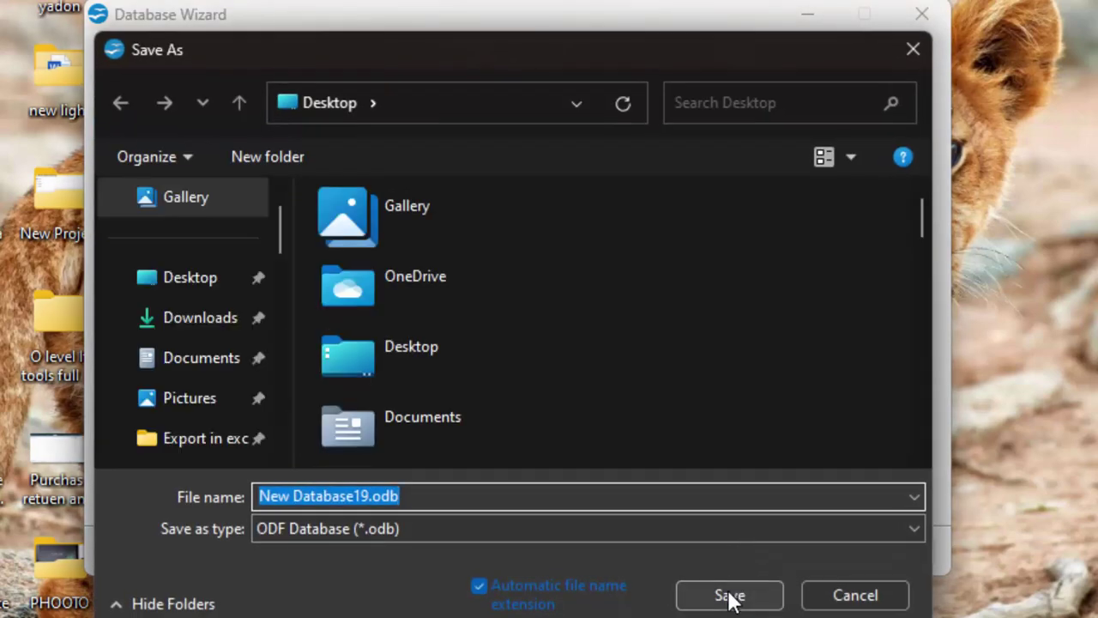
{"action": "left_click", "coordinate": [407, 497]}
{"action": "left_click_drag", "start_coordinate": [407, 497], "coordinate": [373, 496]}
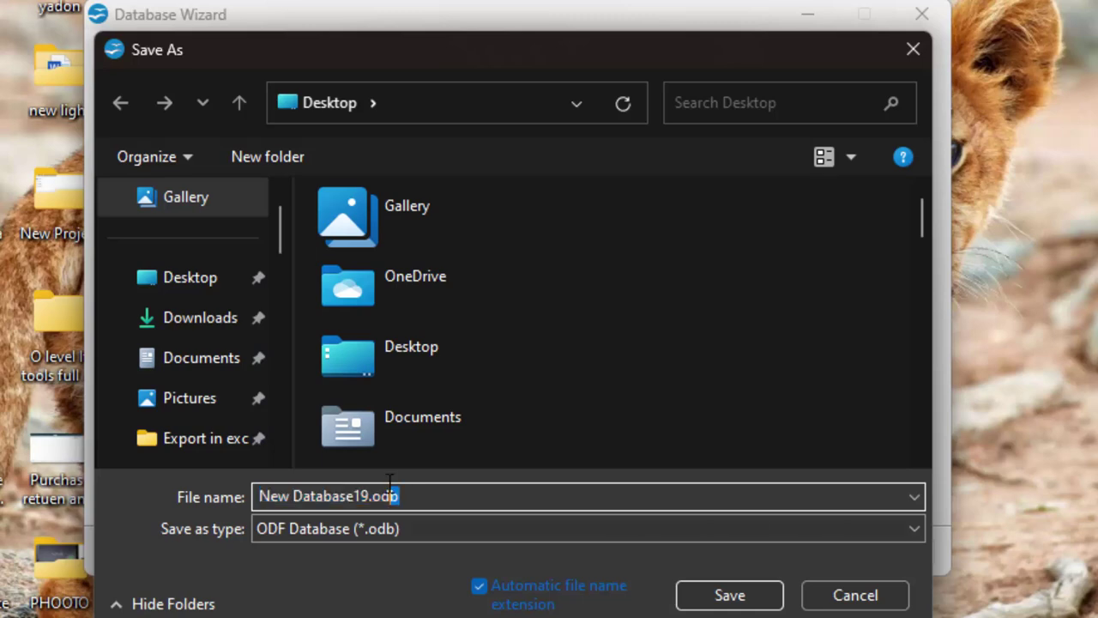
{"action": "key", "text": "ctrl+a"}
{"action": "key", "text": "BackSpace"}
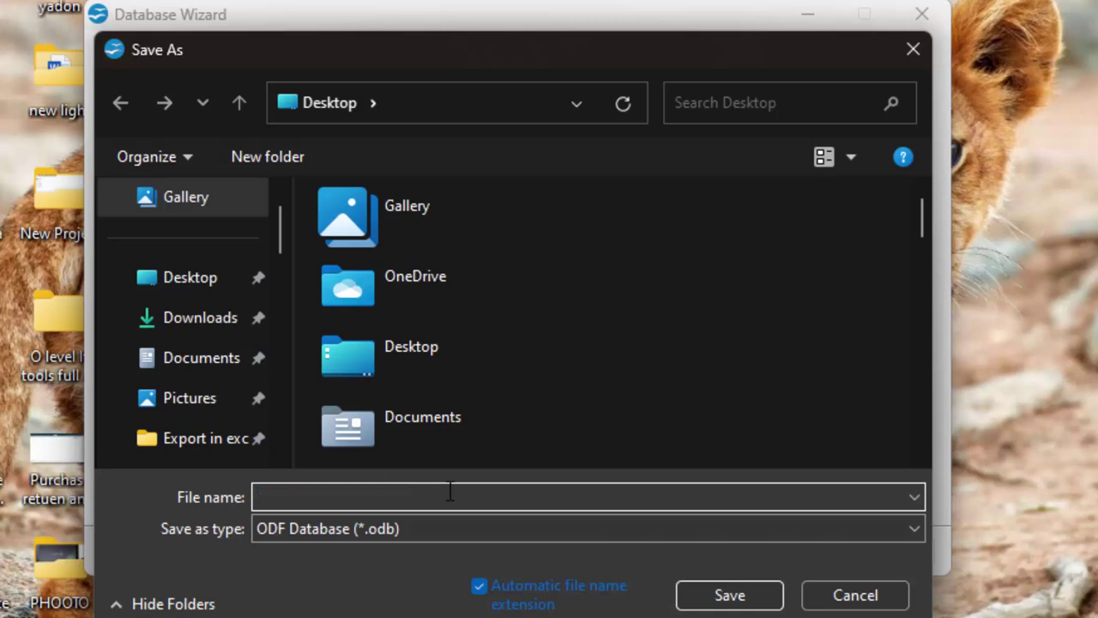
{"action": "key", "text": "ctrl+z"}
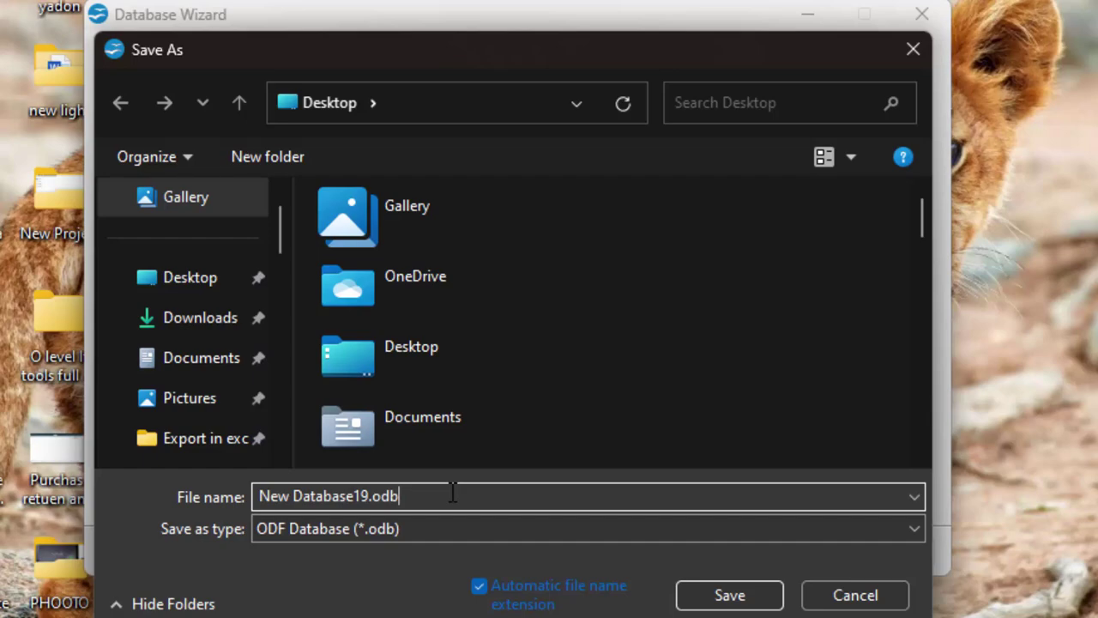
{"action": "left_click", "coordinate": [702, 602]}
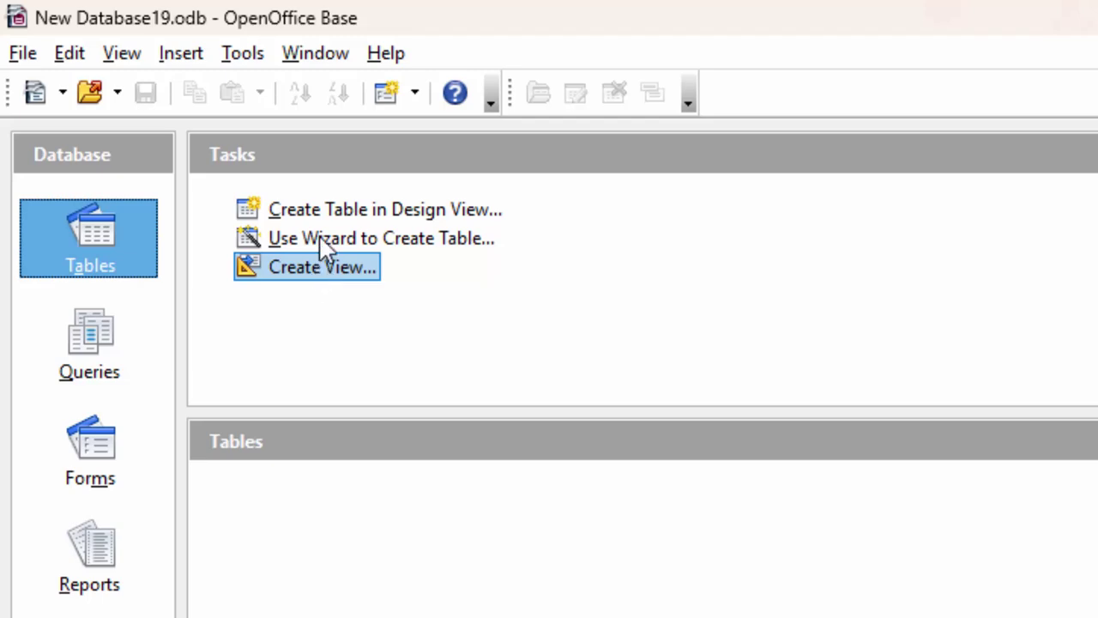
Under Tables, choose Create Table in Design View to start Table1.
{"action": "left_click", "coordinate": [348, 218]}
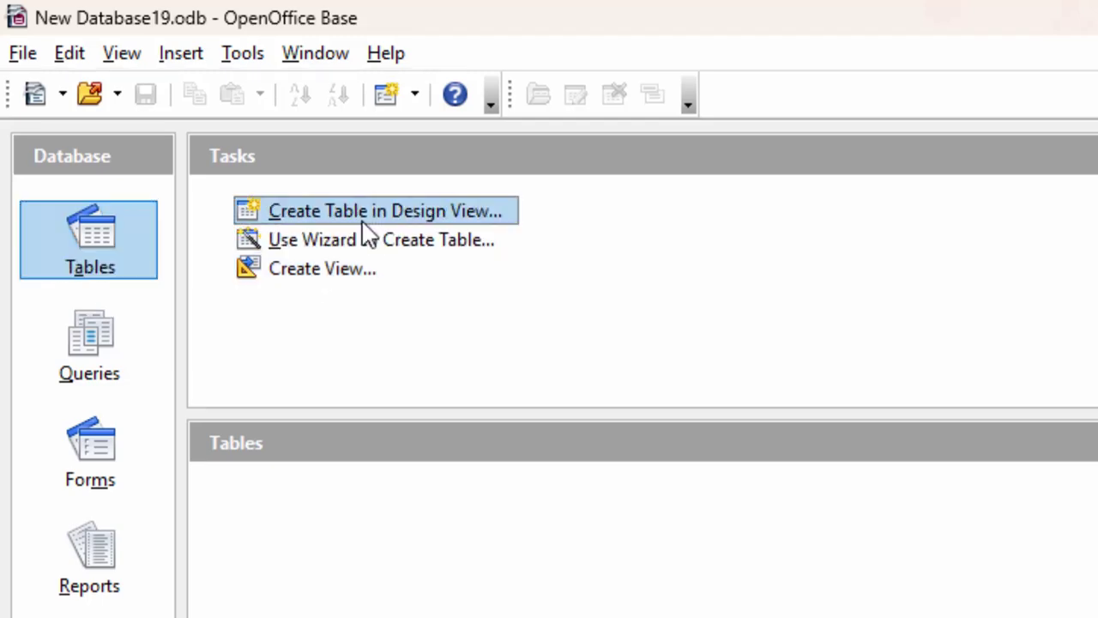
{"action": "left_click", "coordinate": [403, 214]}
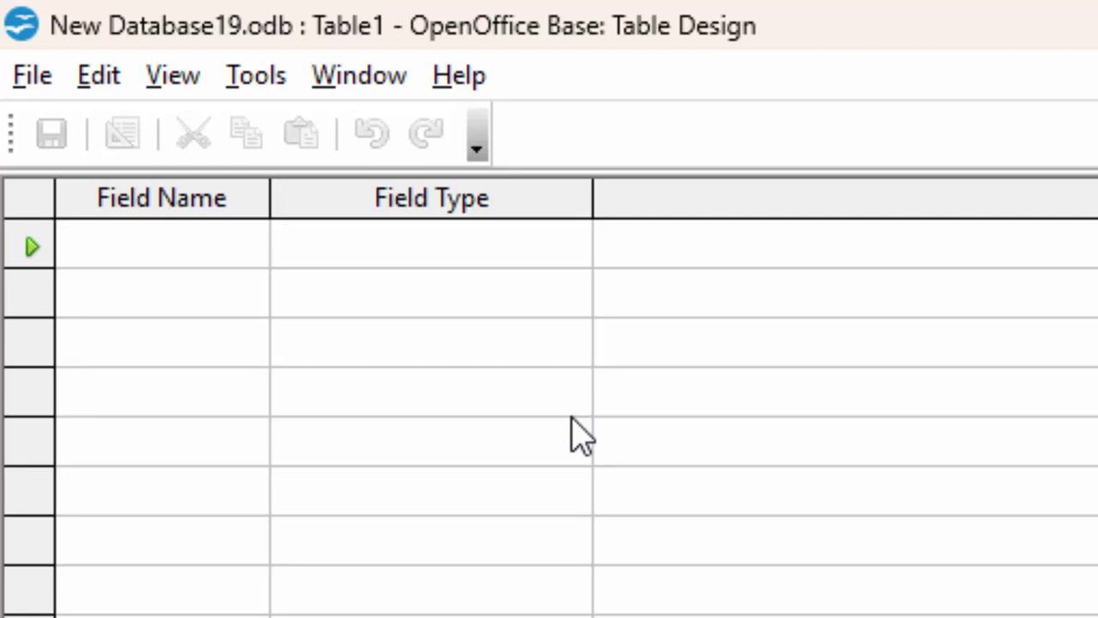
Name the first field Student_id with type Text [VARCHAR], then search Windows for 'ca'.
{"action": "type", "text": "S"}
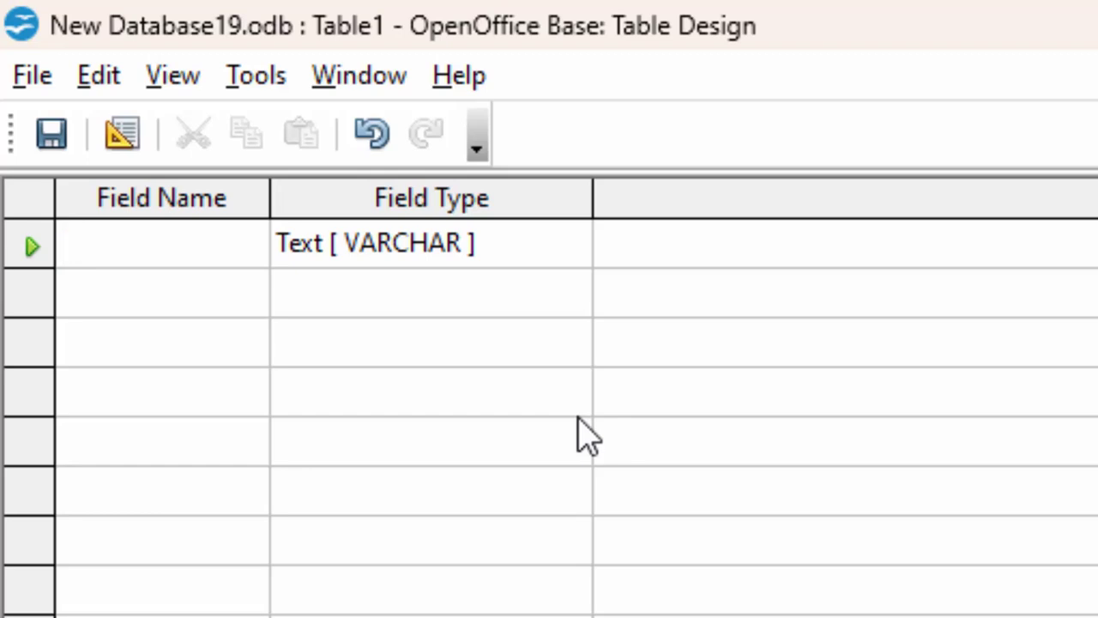
{"action": "type", "text": "tudent_i"}
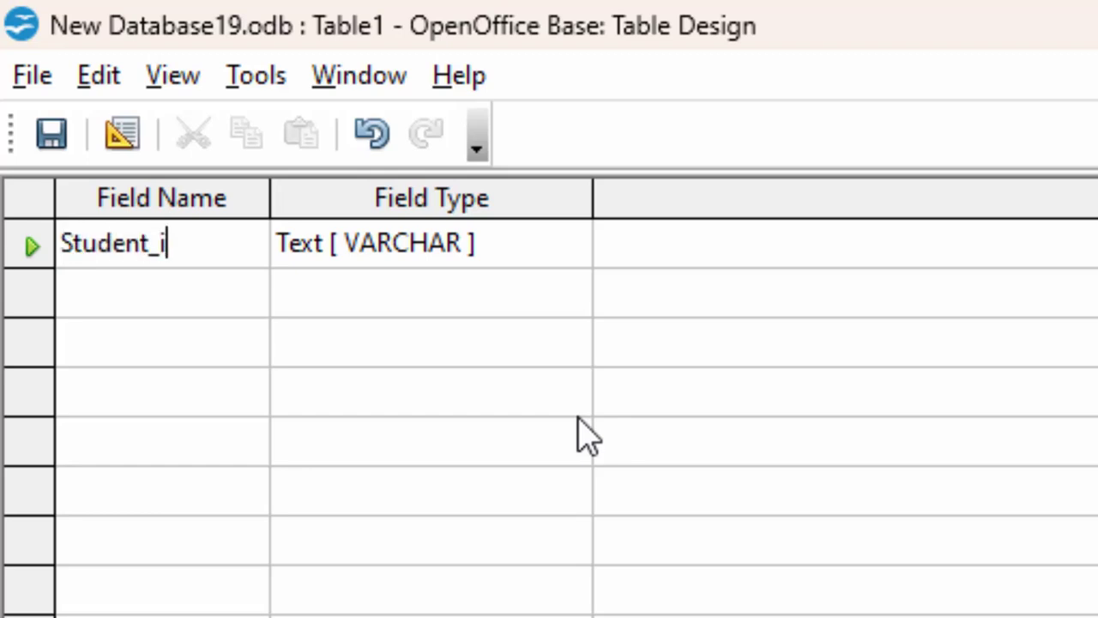
{"action": "type", "text": "d"}
{"action": "left_click", "coordinate": [525, 259]}
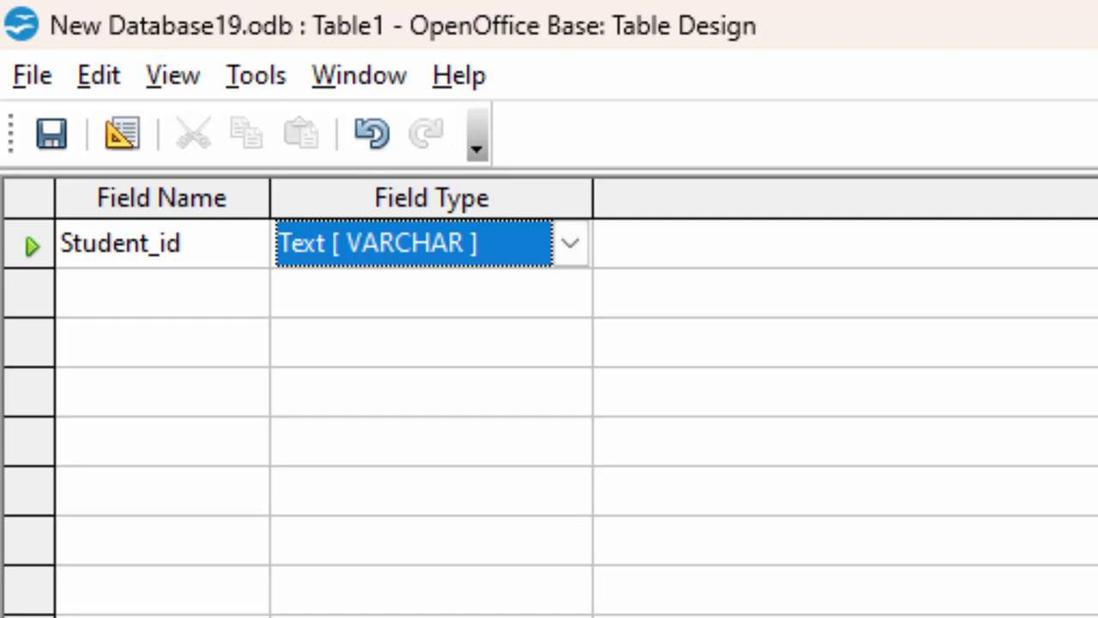
{"action": "key", "text": "super"}
{"action": "type", "text": "calendar"}
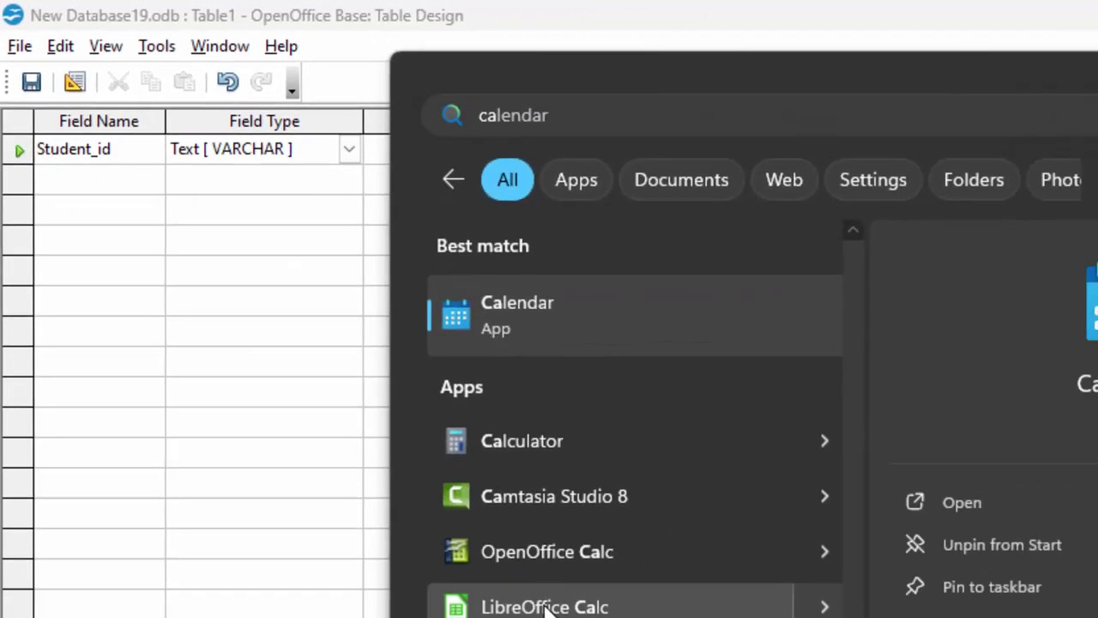
Launch LibreOffice Calc, dismiss the default file formats notice, and select cells B3:B7.
{"action": "left_click", "coordinate": [553, 580]}
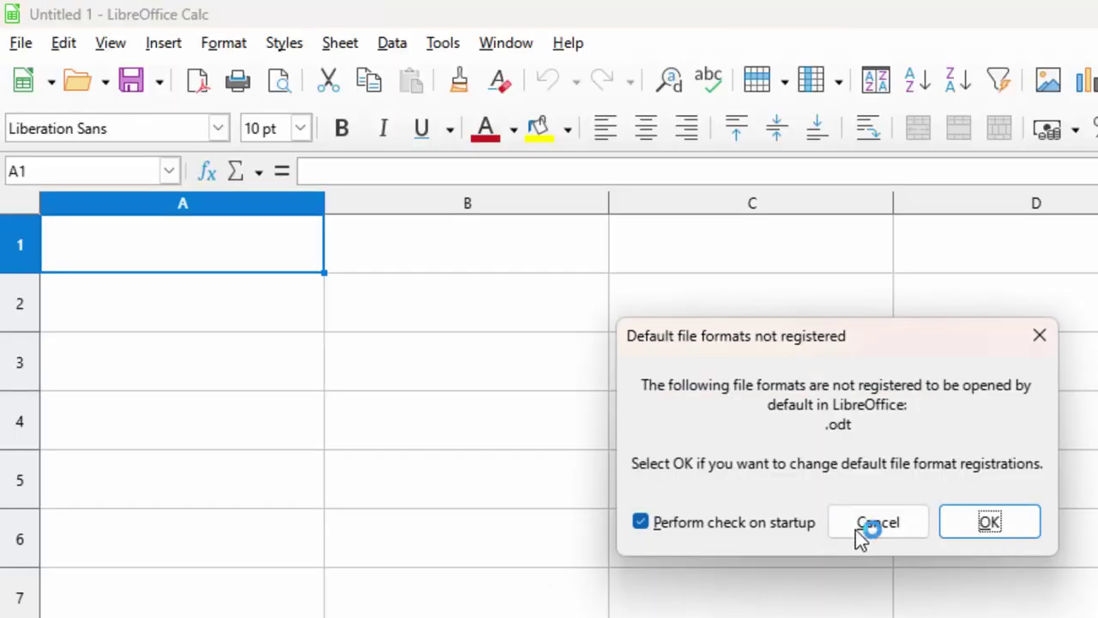
{"action": "left_click", "coordinate": [878, 524]}
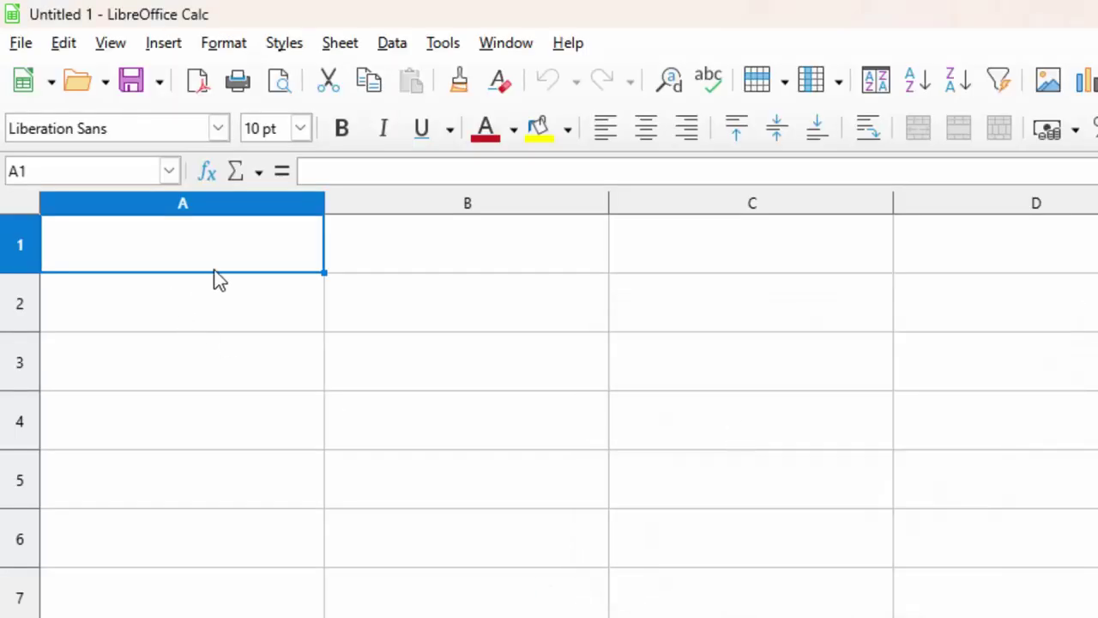
{"action": "left_click", "coordinate": [359, 386]}
{"action": "left_click_drag", "start_coordinate": [355, 377], "coordinate": [454, 571]}
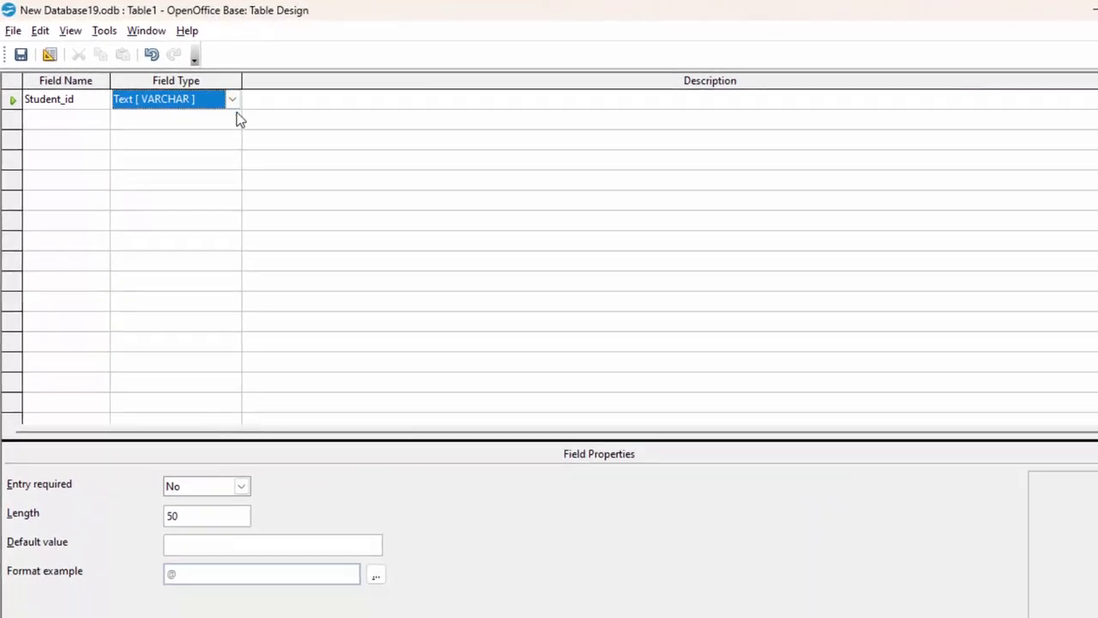
Make Student_id an Integer [INTEGER] primary key with AutoValue set to Yes.
{"action": "left_click", "coordinate": [234, 99]}
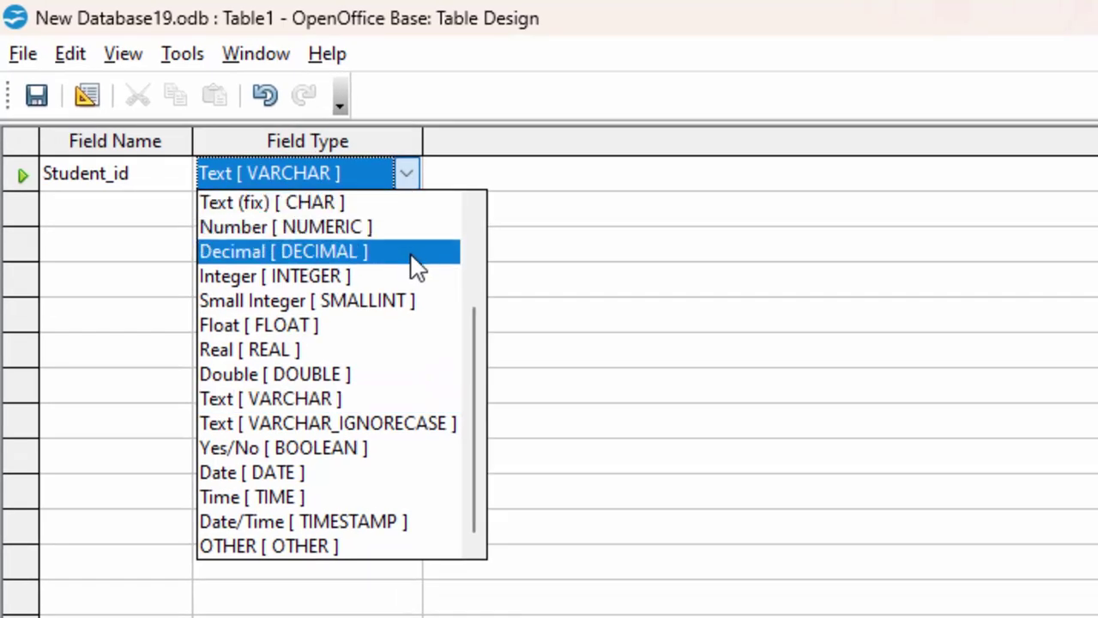
{"action": "left_click", "coordinate": [407, 273]}
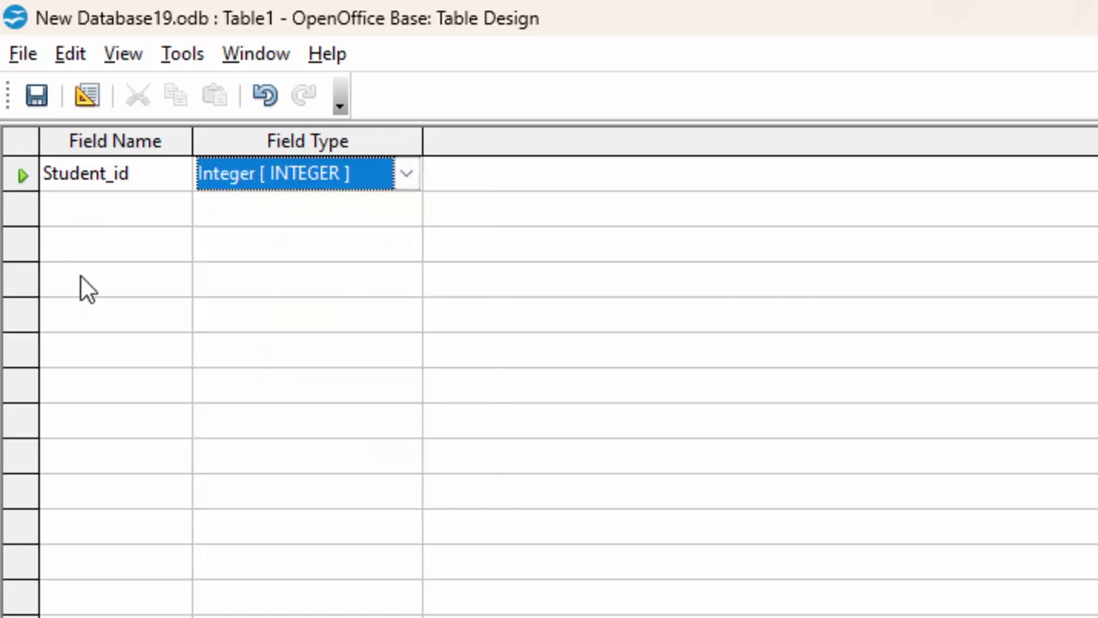
{"action": "right_click", "coordinate": [34, 176]}
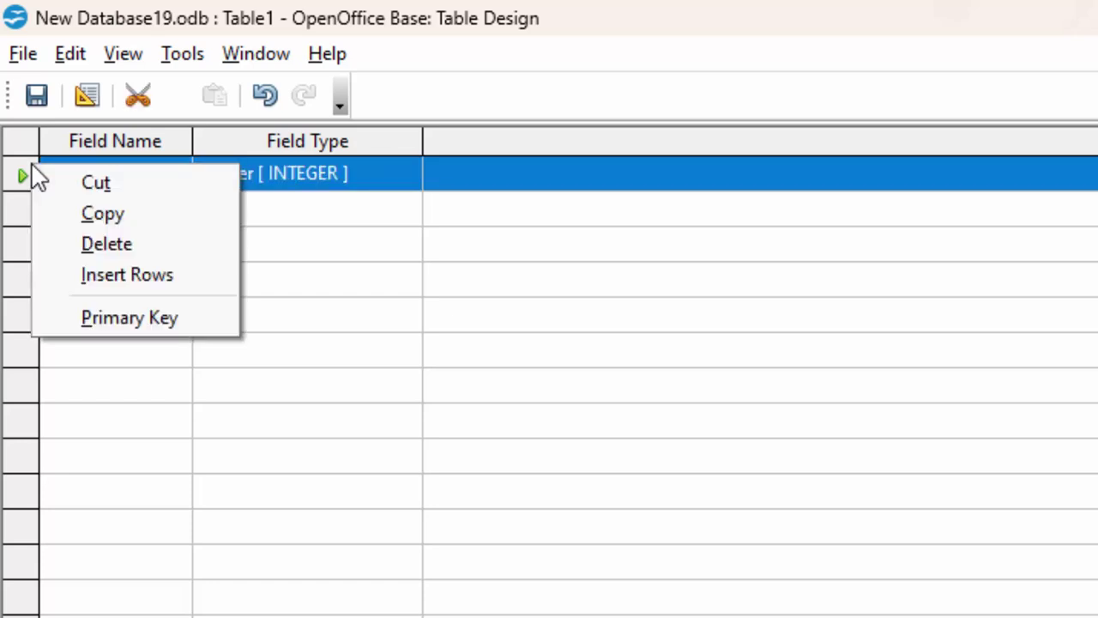
{"action": "left_click", "coordinate": [109, 320]}
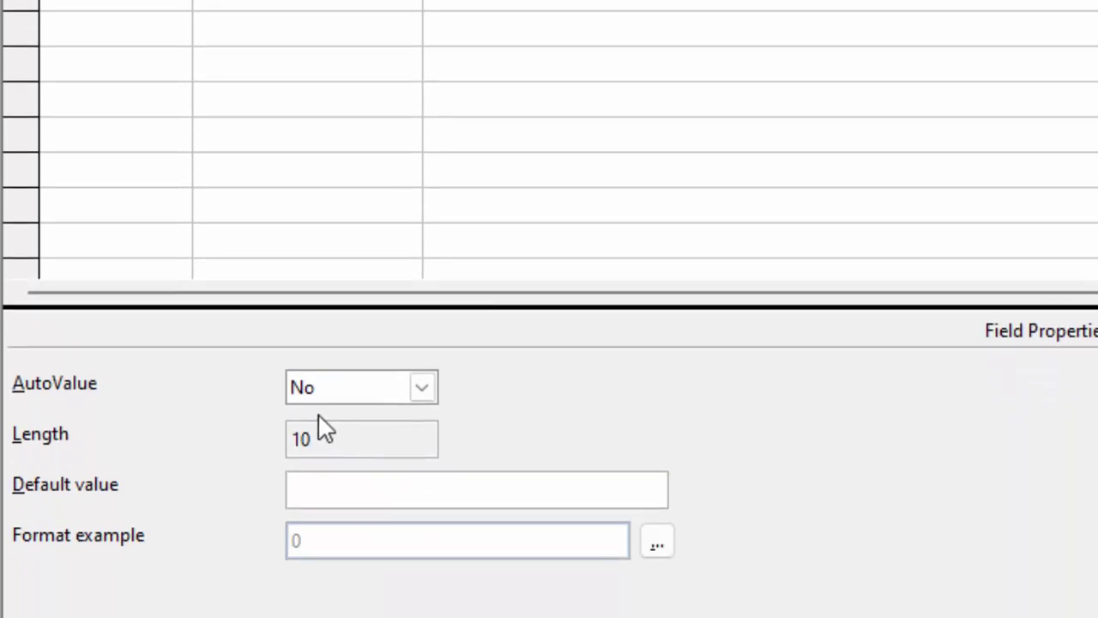
{"action": "left_click", "coordinate": [428, 385]}
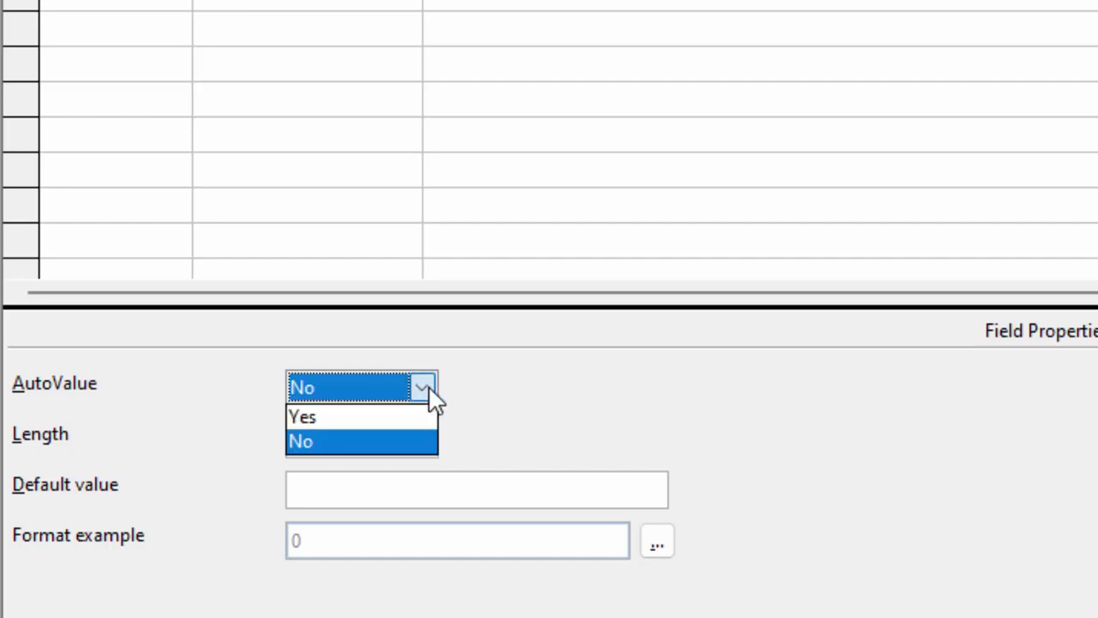
{"action": "left_click", "coordinate": [377, 414]}
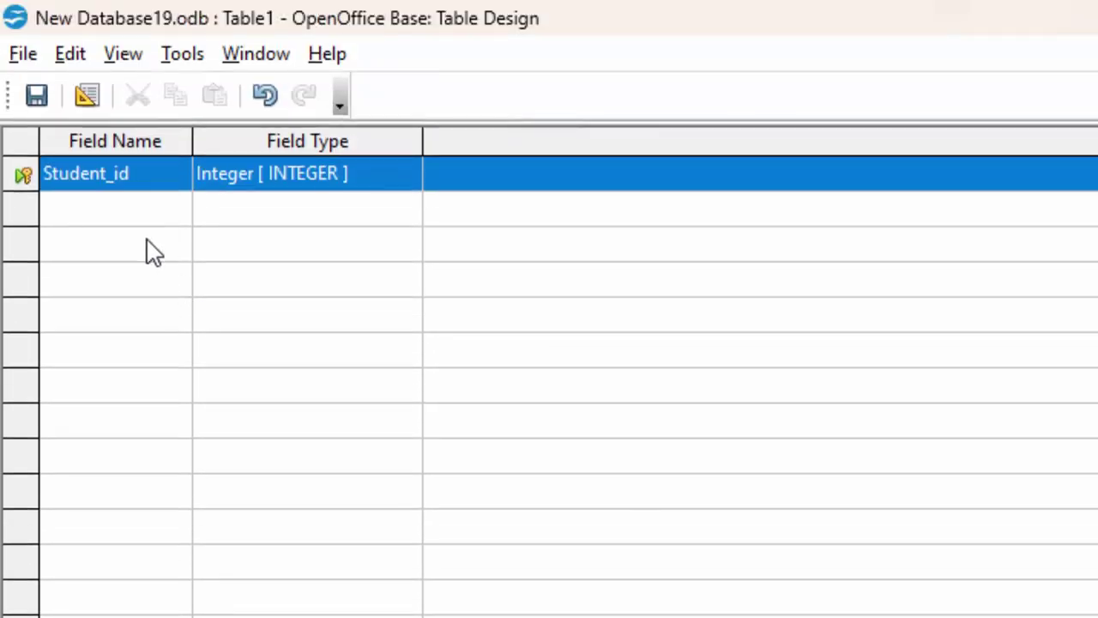
{"action": "left_click", "coordinate": [133, 222]}
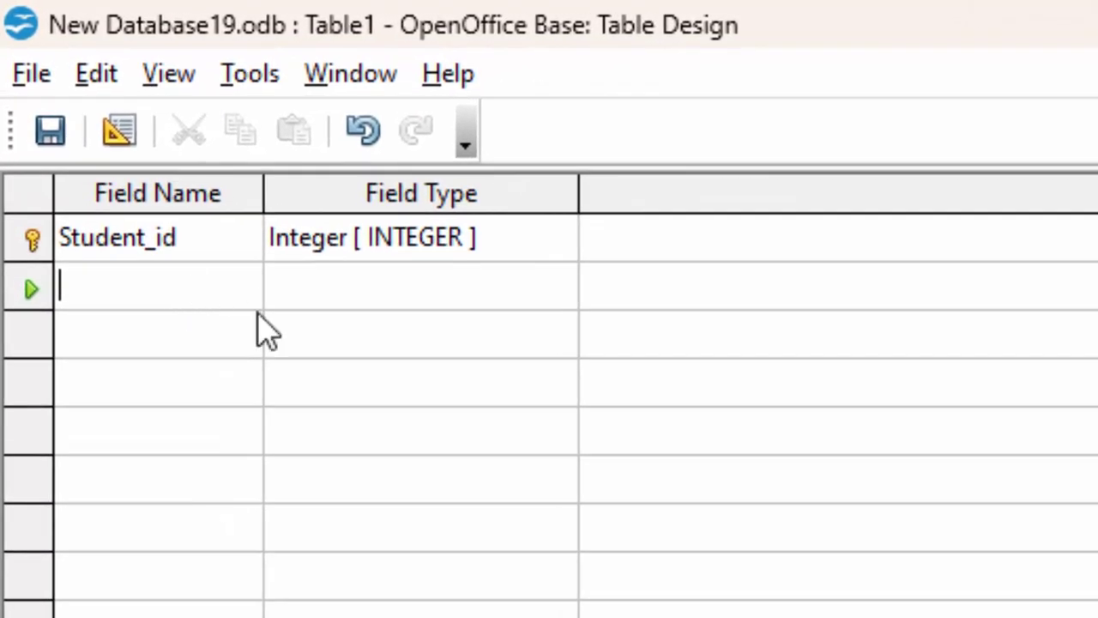
Name the second field Name_of_Students and widen the Field Name column to fit it.
{"action": "type", "text": "Name"}
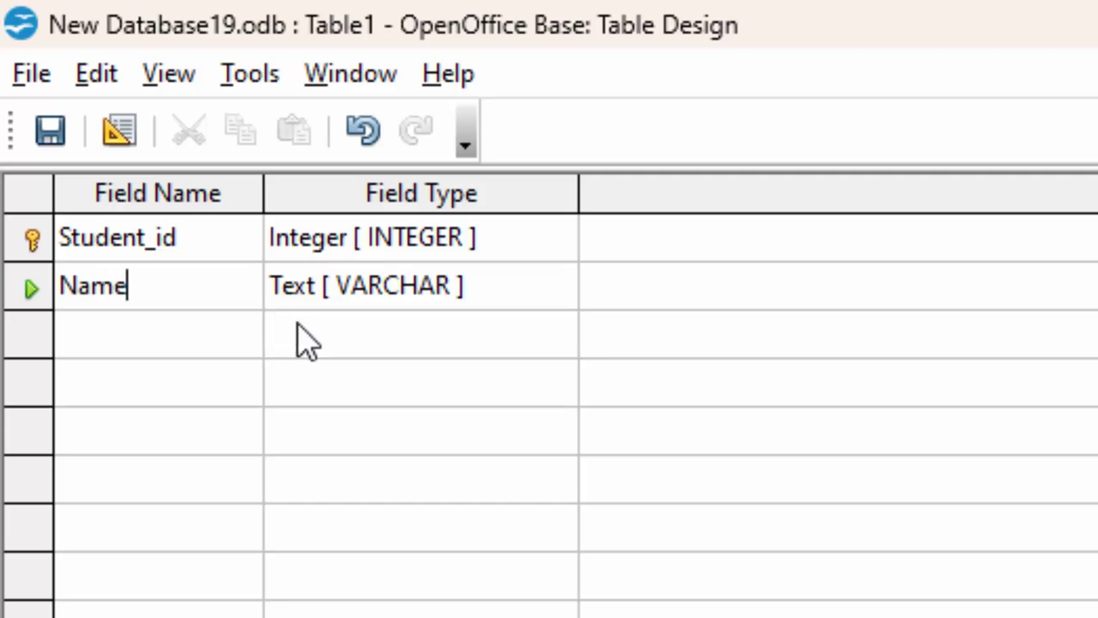
{"action": "type", "text": "_od"}
{"action": "key", "text": "BackSpace"}
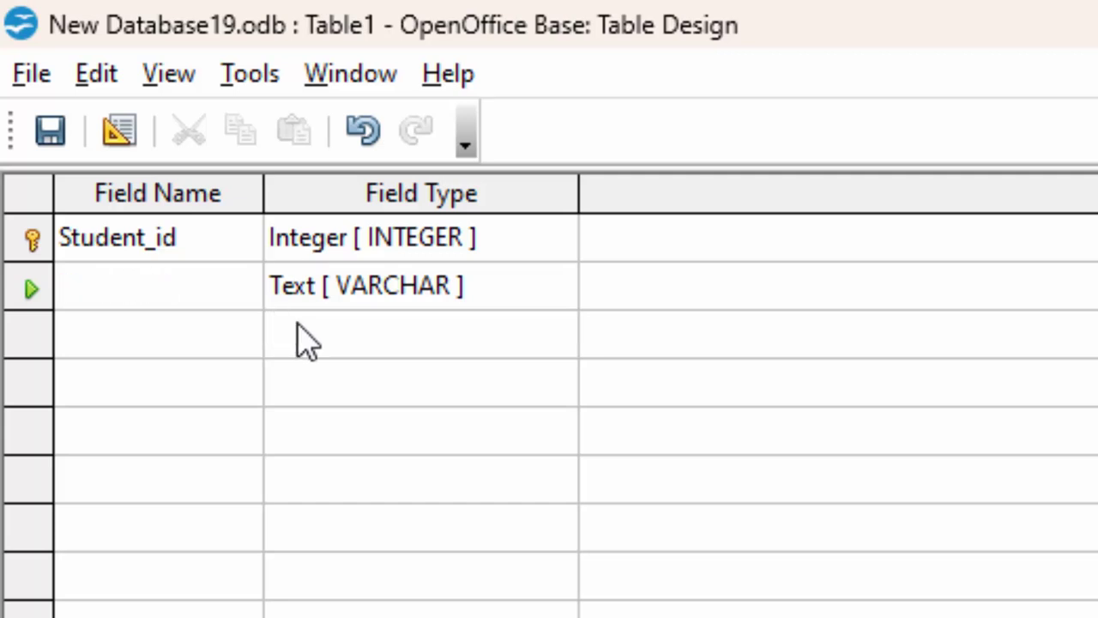
{"action": "type", "text": "f_S"}
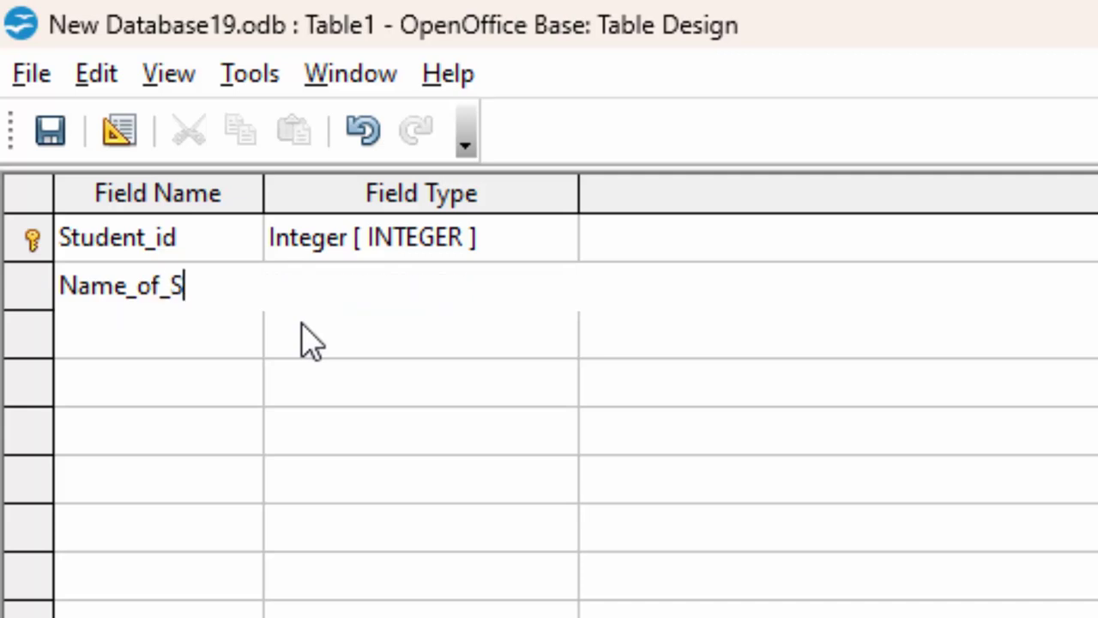
{"action": "type", "text": "tudent"}
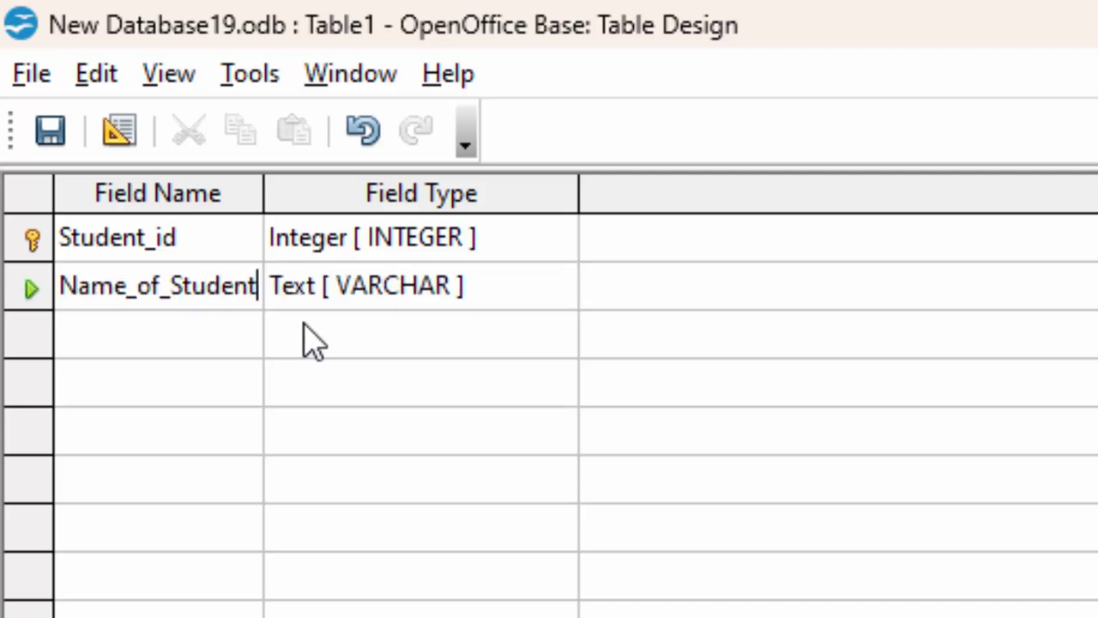
{"action": "type", "text": "s"}
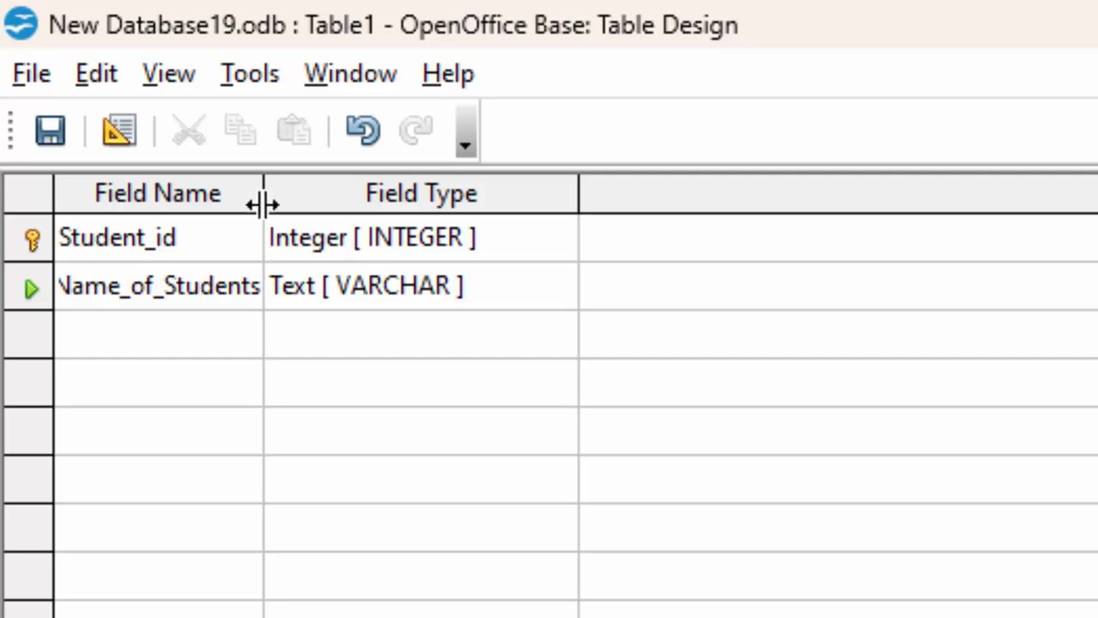
{"action": "left_click_drag", "start_coordinate": [266, 199], "coordinate": [347, 249]}
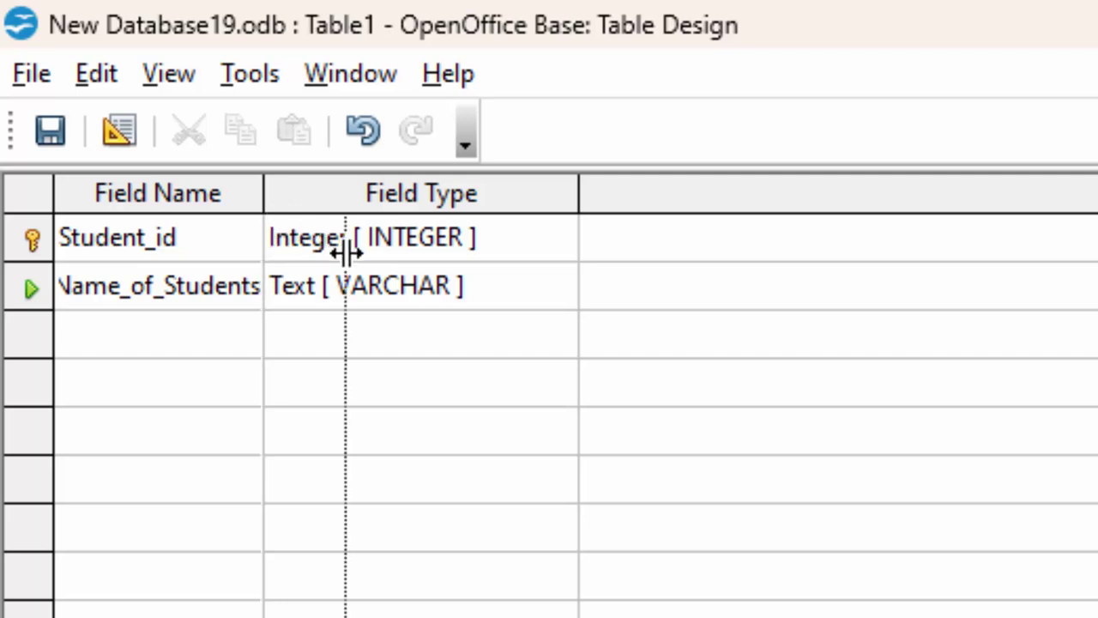
{"action": "left_click", "coordinate": [193, 334]}
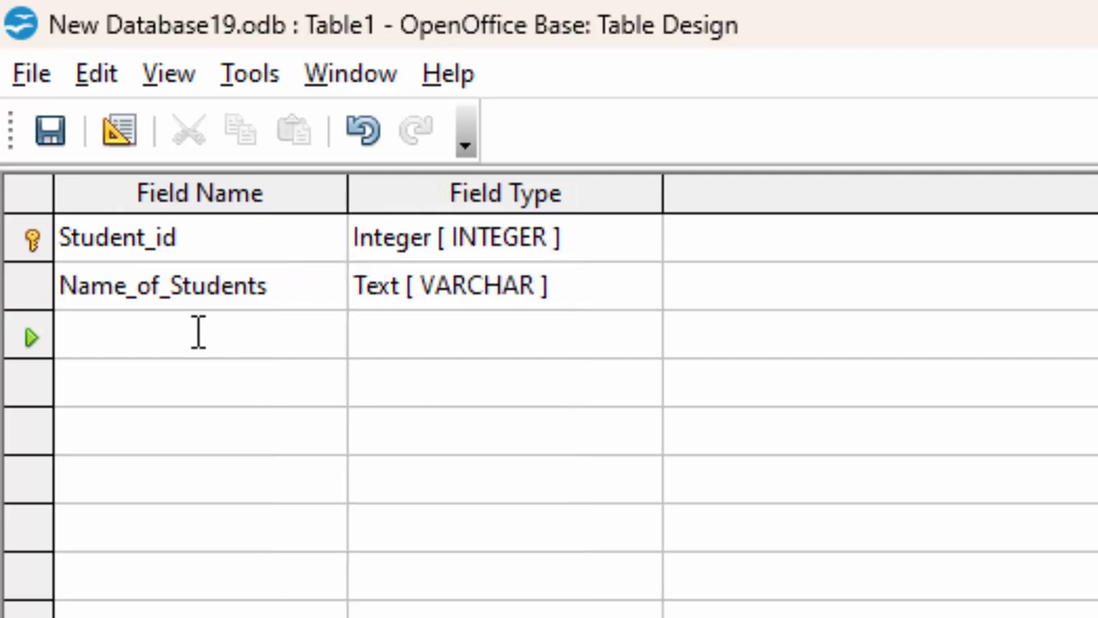
Add the Computer, English and Science fields in rows three to five.
{"action": "type", "text": "Comp"}
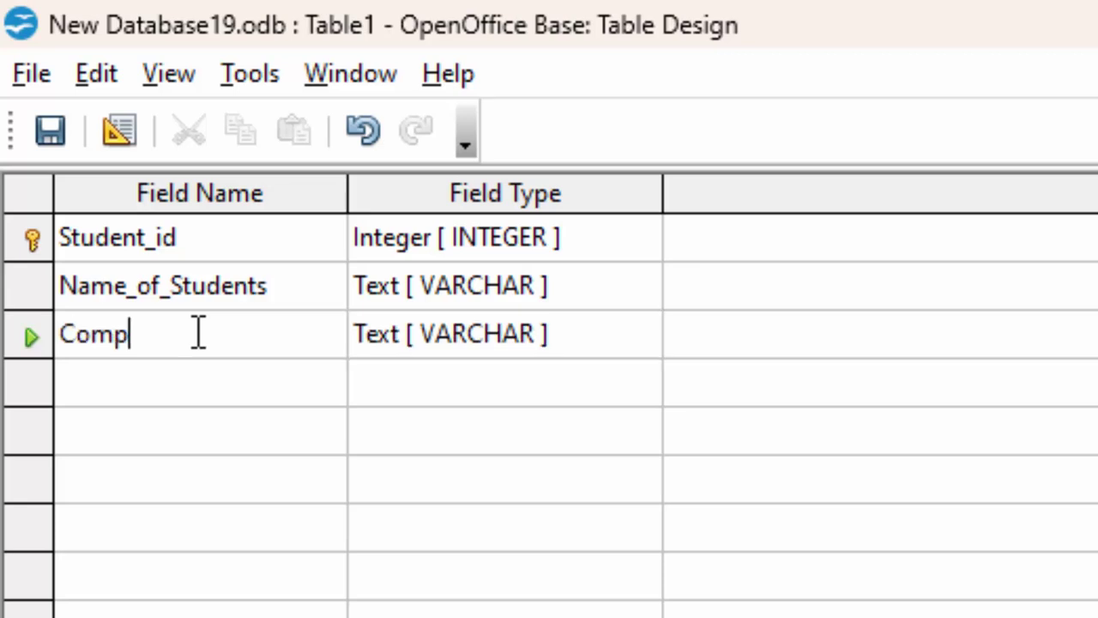
{"action": "type", "text": "uter"}
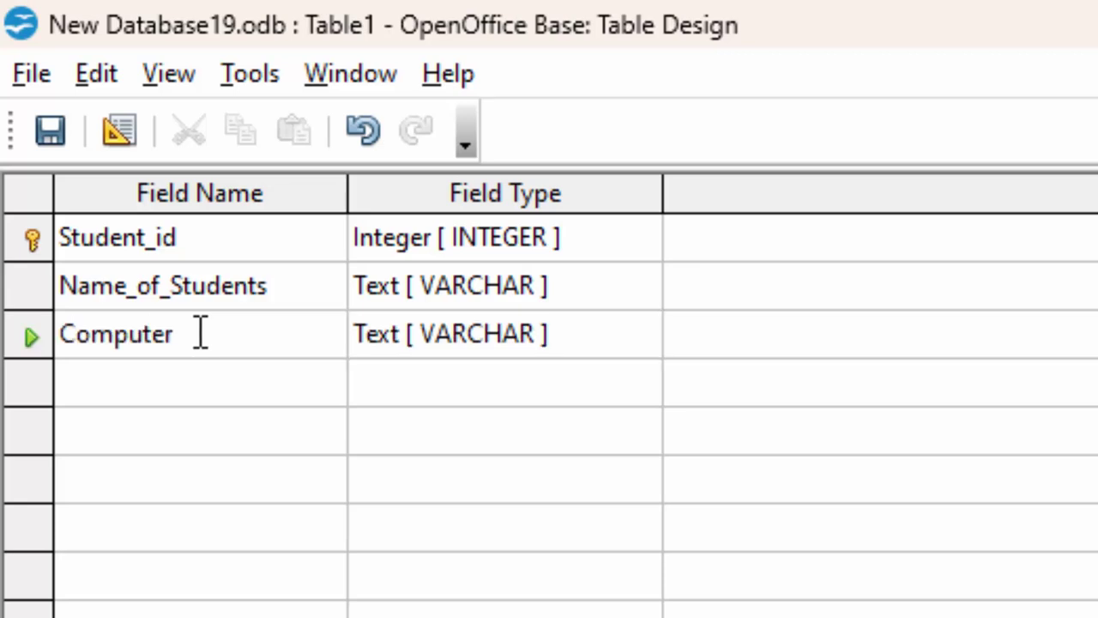
{"action": "left_click", "coordinate": [184, 399]}
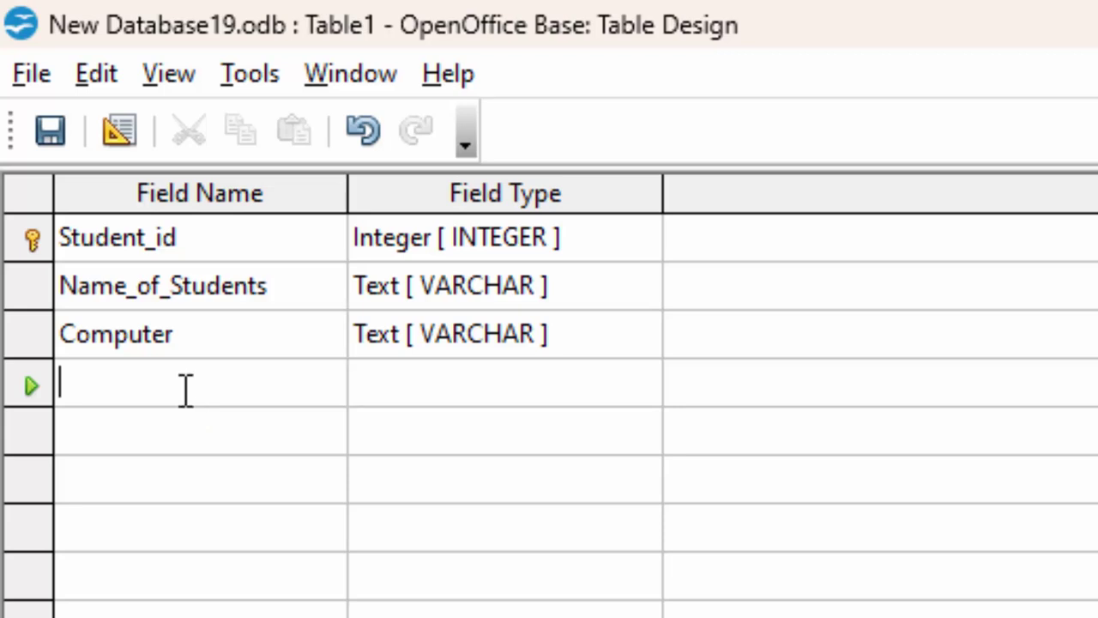
{"action": "type", "text": "Engl"}
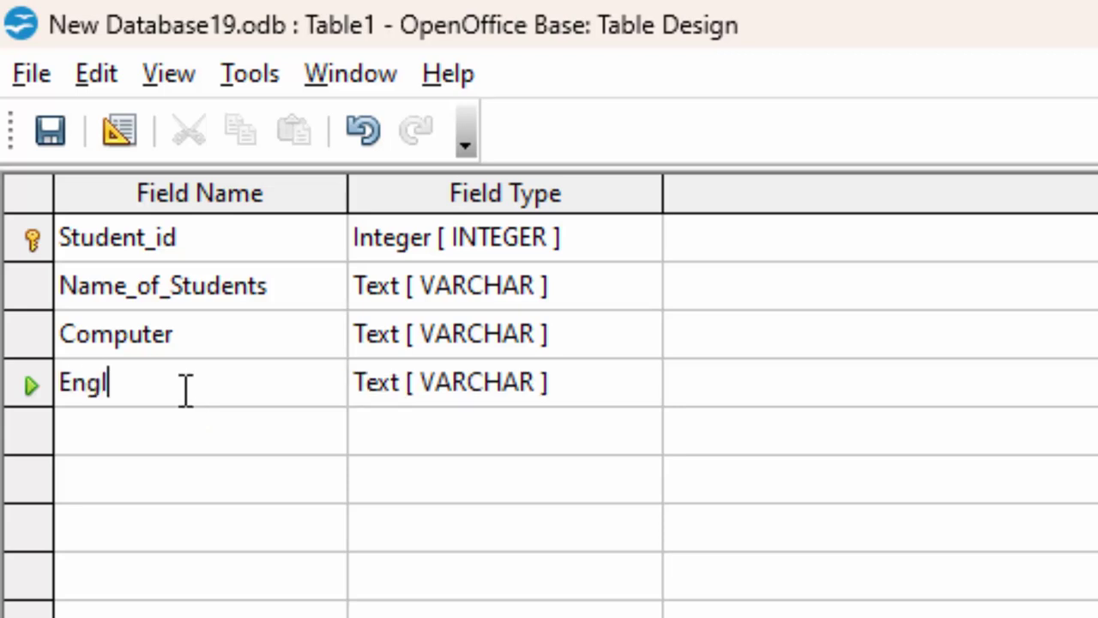
{"action": "type", "text": "ish"}
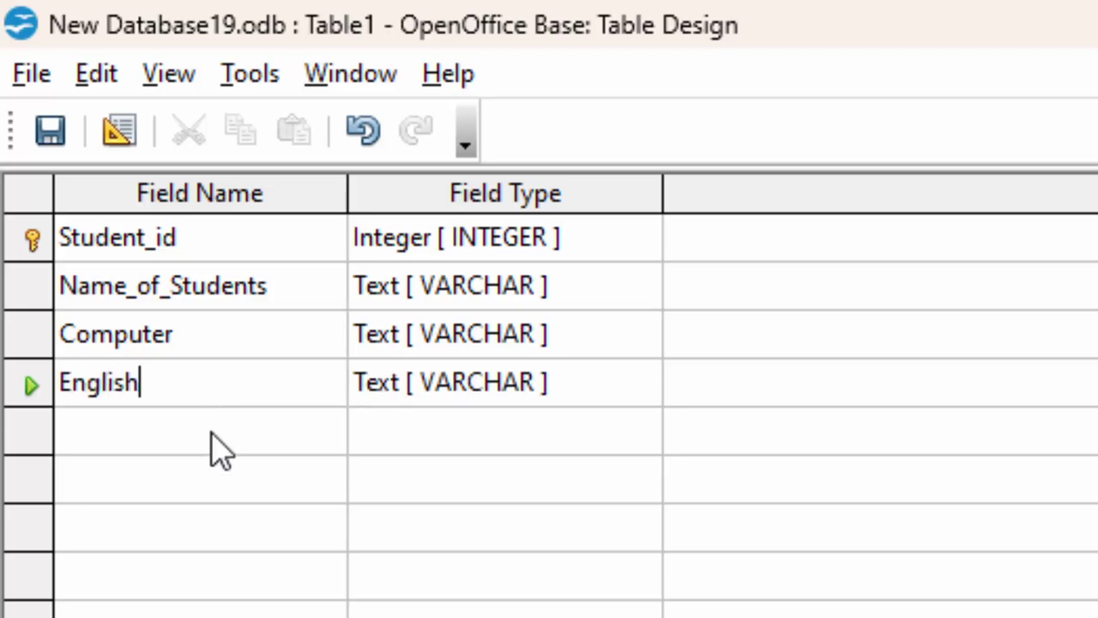
{"action": "left_click", "coordinate": [211, 433]}
{"action": "type", "text": "Sc"}
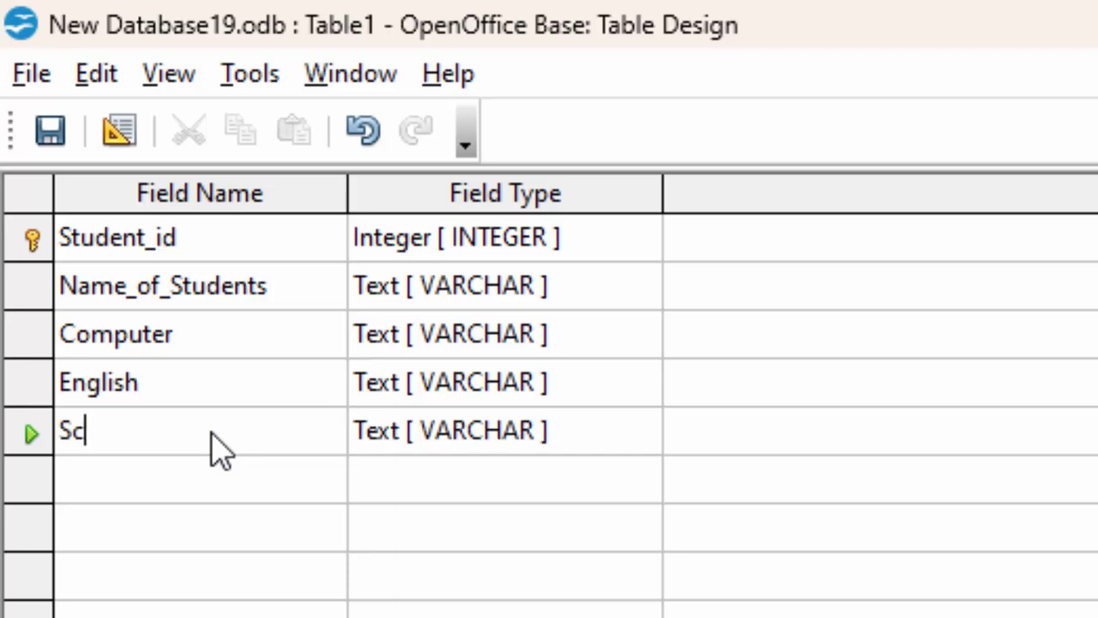
{"action": "type", "text": "ience"}
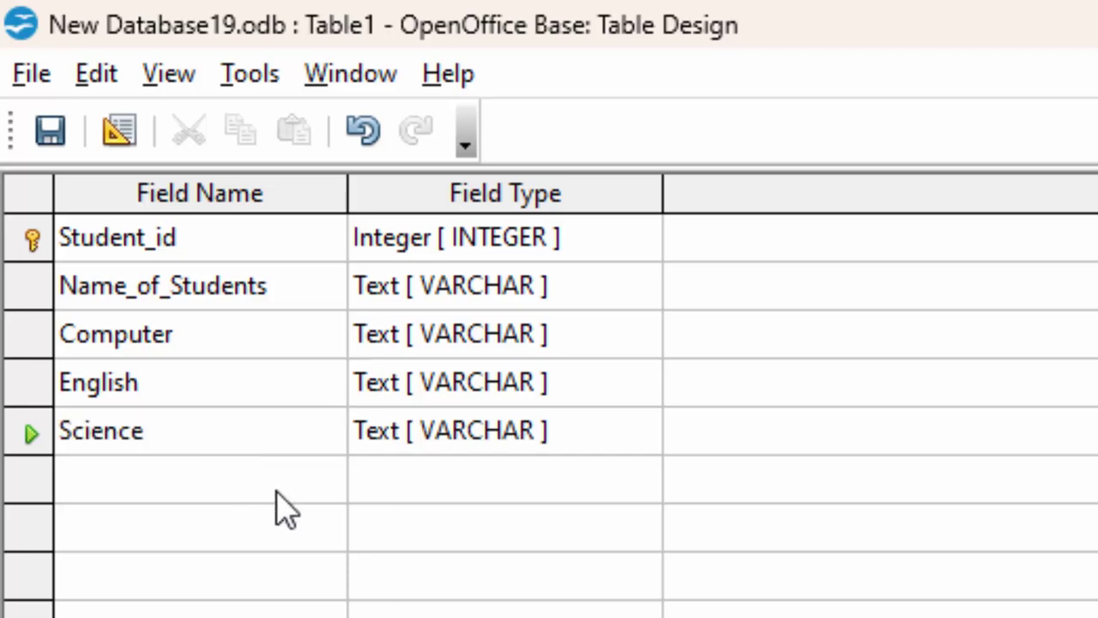
Add the Maths and Sst fields in the sixth and seventh rows.
{"action": "left_click", "coordinate": [152, 490]}
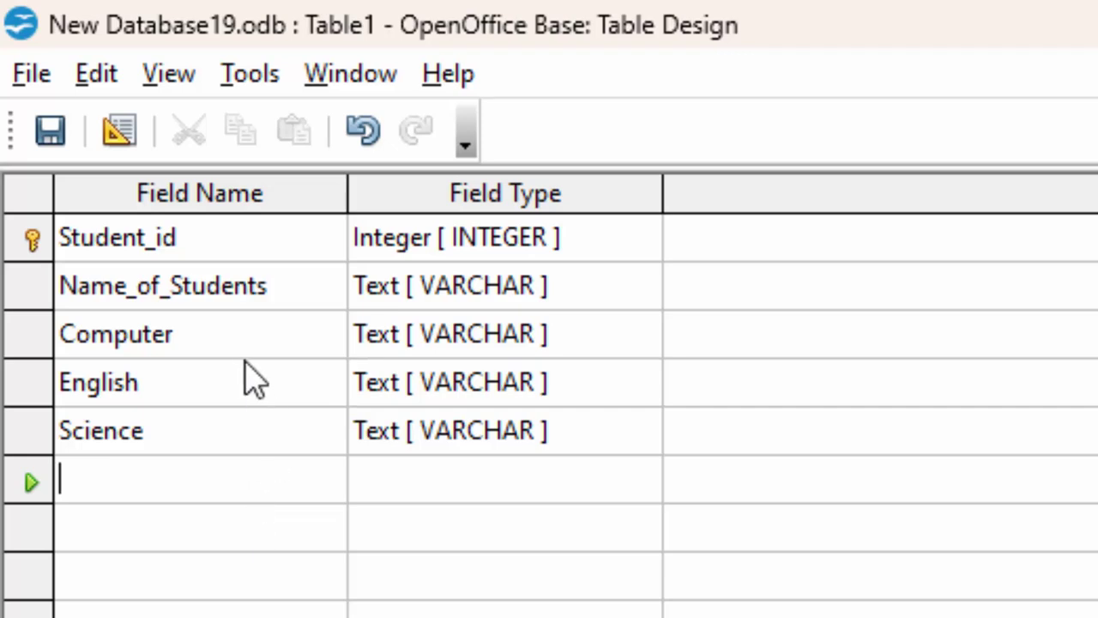
{"action": "type", "text": "M"}
{"action": "type", "text": "aths"}
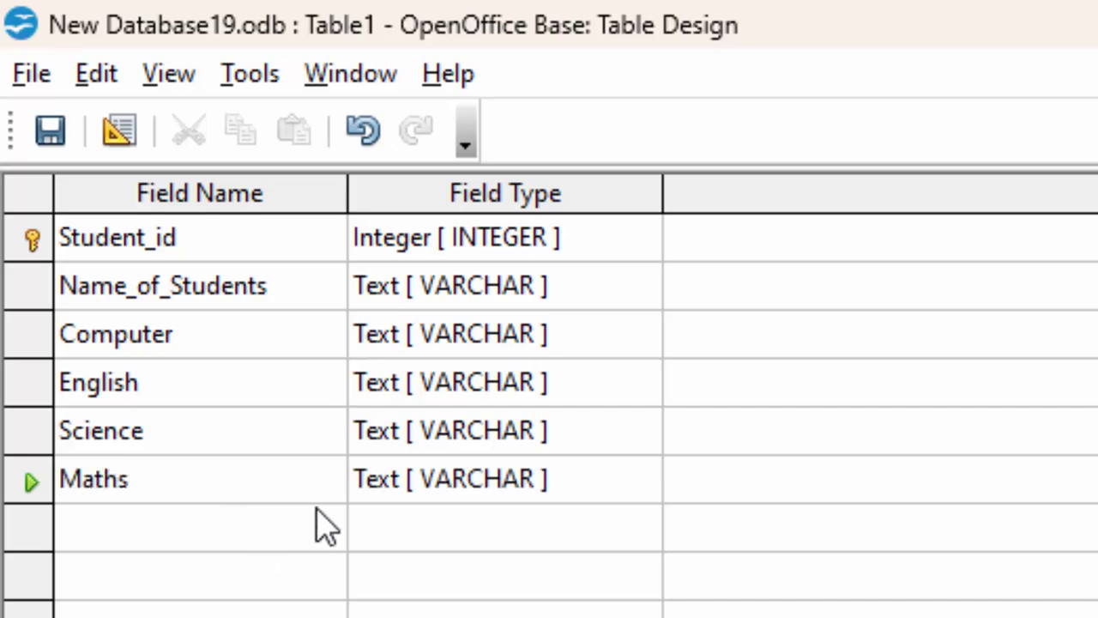
{"action": "left_click", "coordinate": [133, 536]}
{"action": "type", "text": "S"}
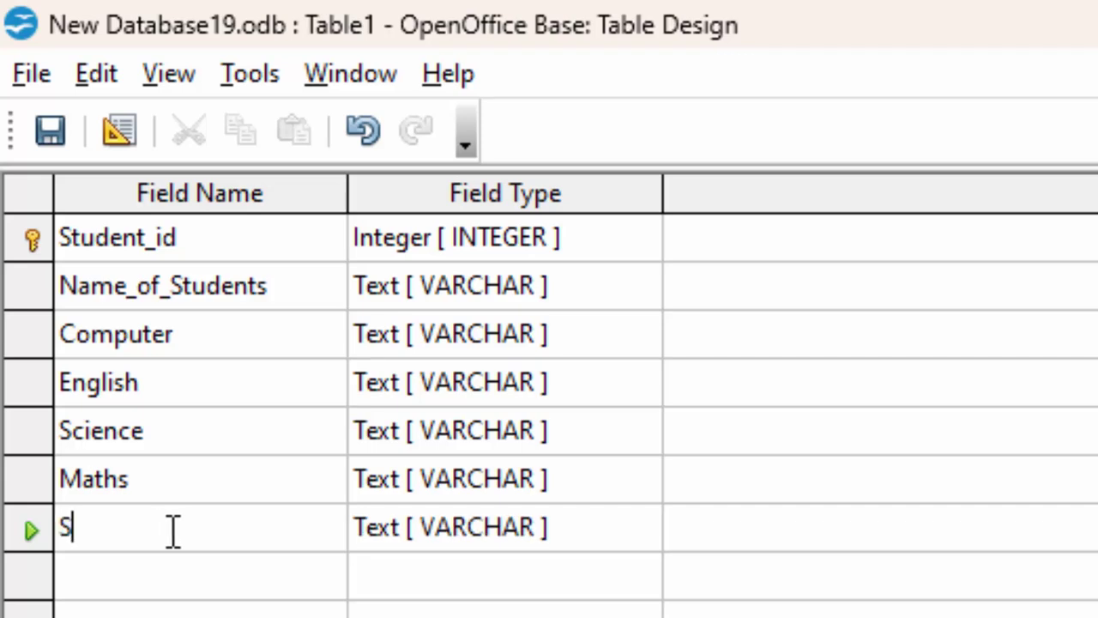
{"action": "key", "text": "BackSpace"}
{"action": "type", "text": "S.st"}
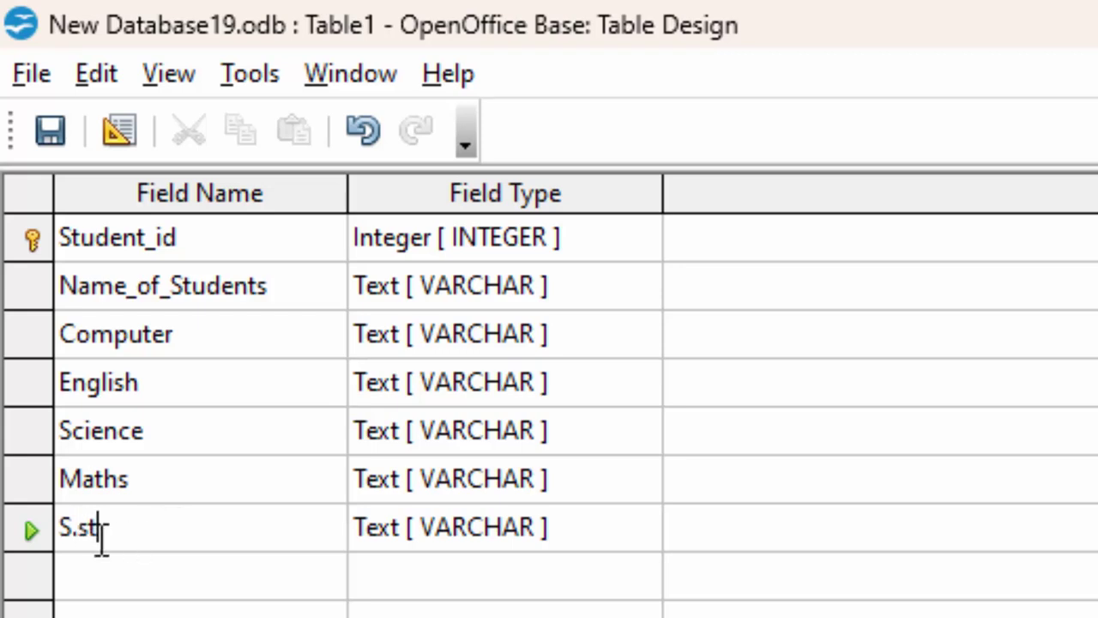
{"action": "key", "text": "BackSpace"}
{"action": "key", "text": "BackSpace"}
{"action": "key", "text": "BackSpace"}
{"action": "type", "text": "s"}
{"action": "type", "text": "r"}
{"action": "key", "text": "BackSpace"}
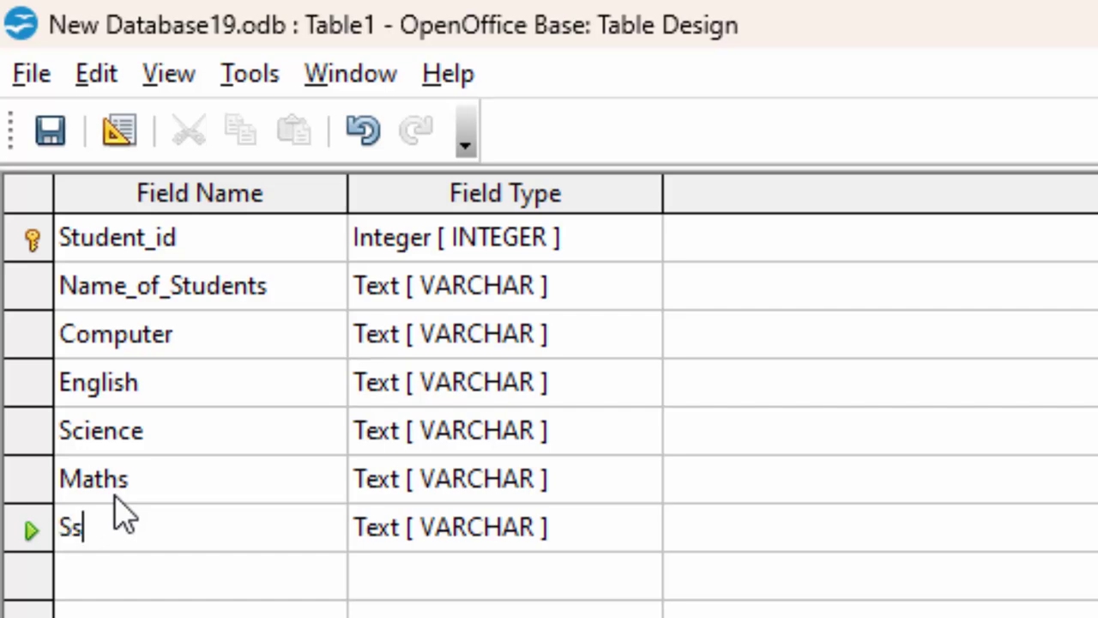
{"action": "key", "text": "BackSpace"}
{"action": "key", "text": "BackSpace"}
{"action": "type", "text": "Sst"}
Change the Computer, English and Science fields to the Number data type.
{"action": "left_click", "coordinate": [609, 343]}
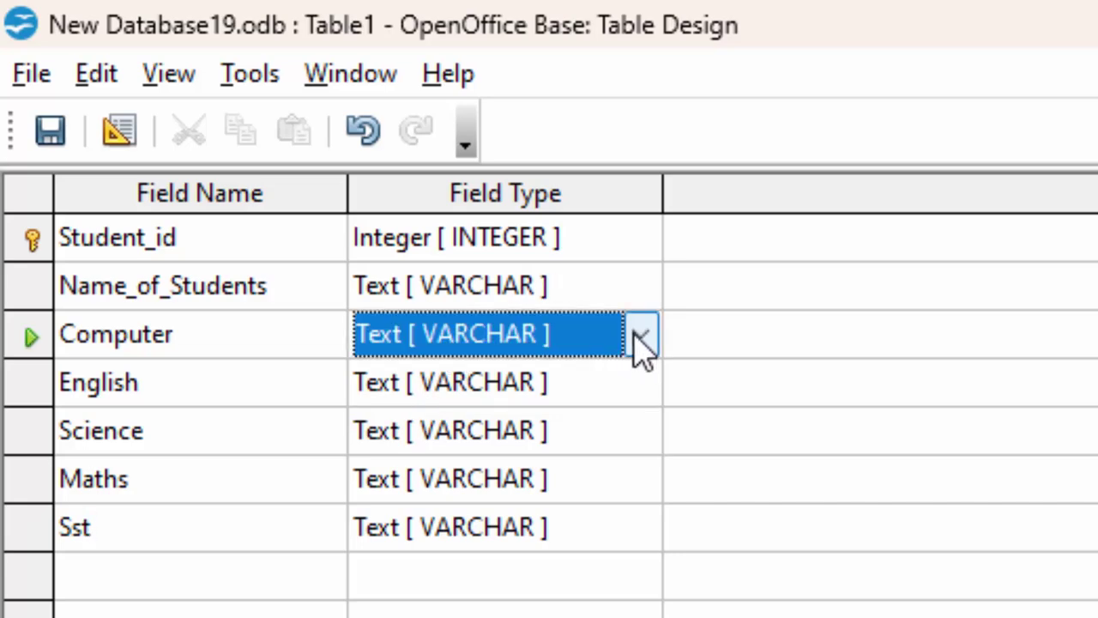
{"action": "left_click", "coordinate": [642, 342]}
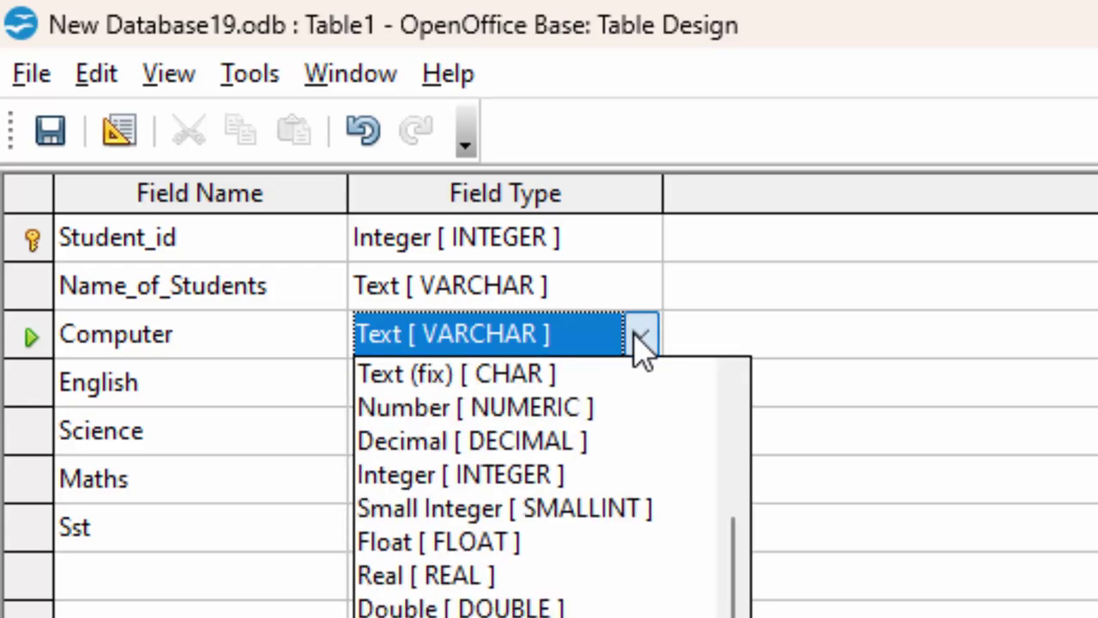
{"action": "left_click", "coordinate": [570, 407]}
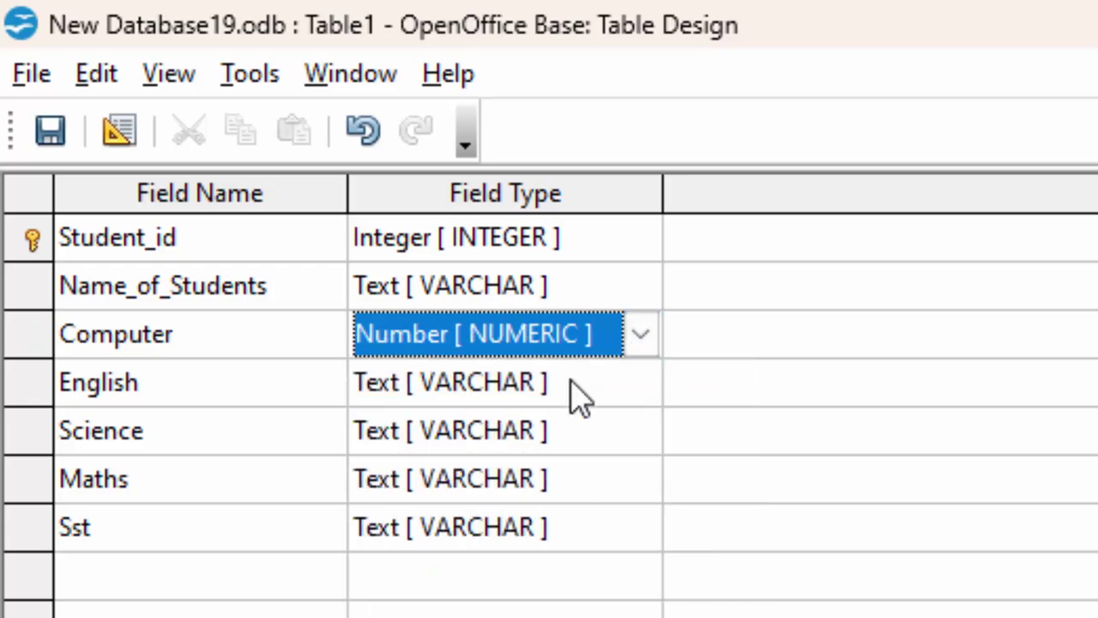
{"action": "left_click", "coordinate": [577, 397]}
{"action": "left_click", "coordinate": [642, 386]}
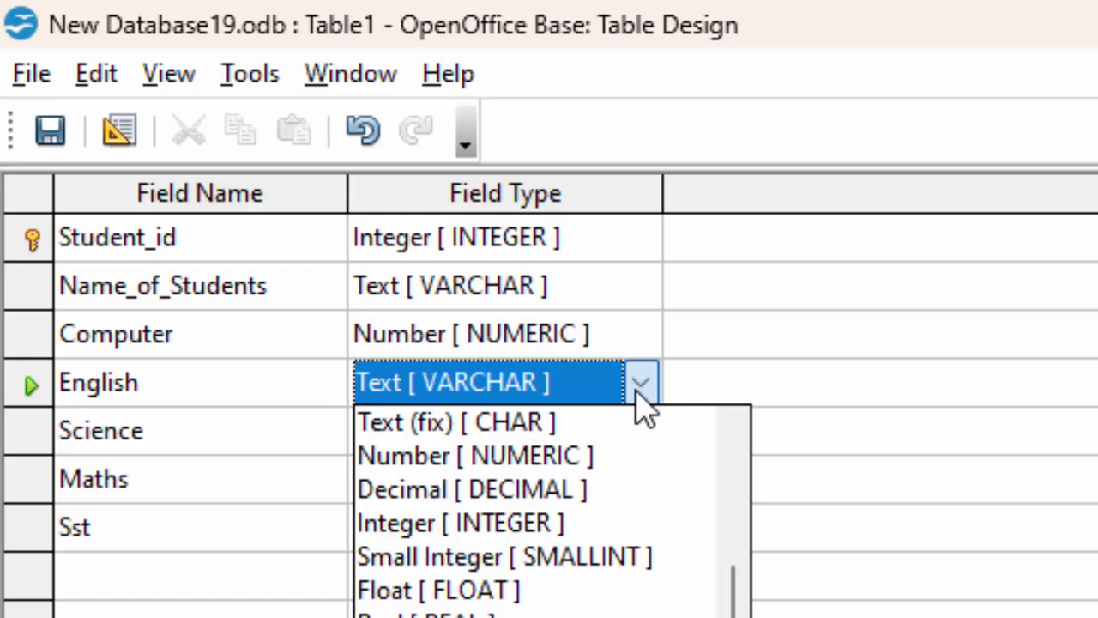
{"action": "left_click", "coordinate": [586, 459]}
{"action": "left_click", "coordinate": [599, 437]}
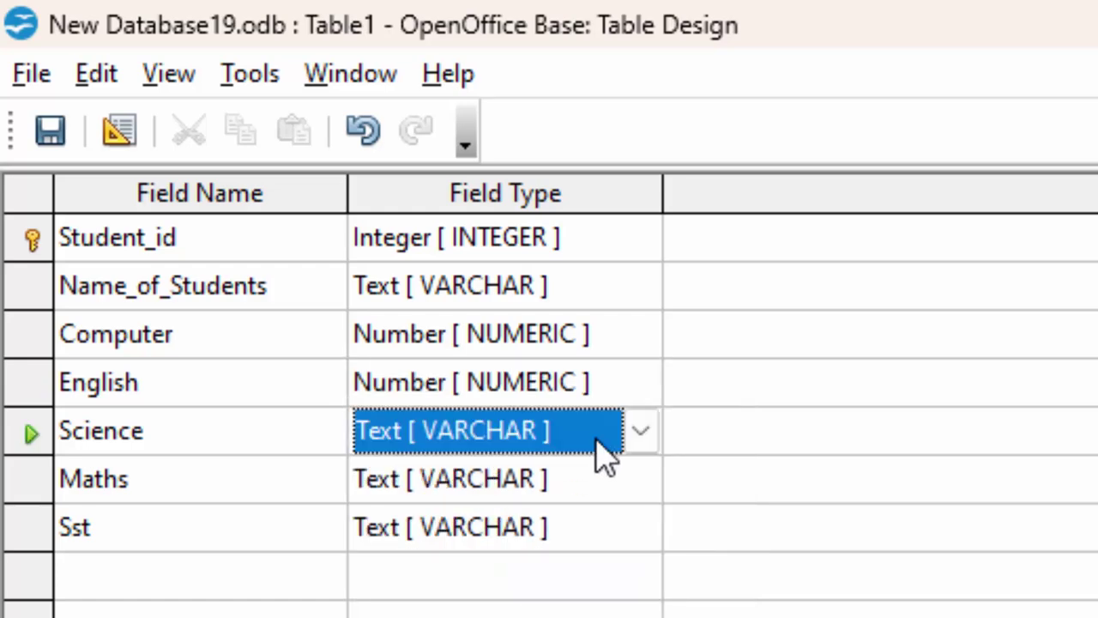
{"action": "left_click", "coordinate": [642, 431]}
{"action": "left_click", "coordinate": [587, 515]}
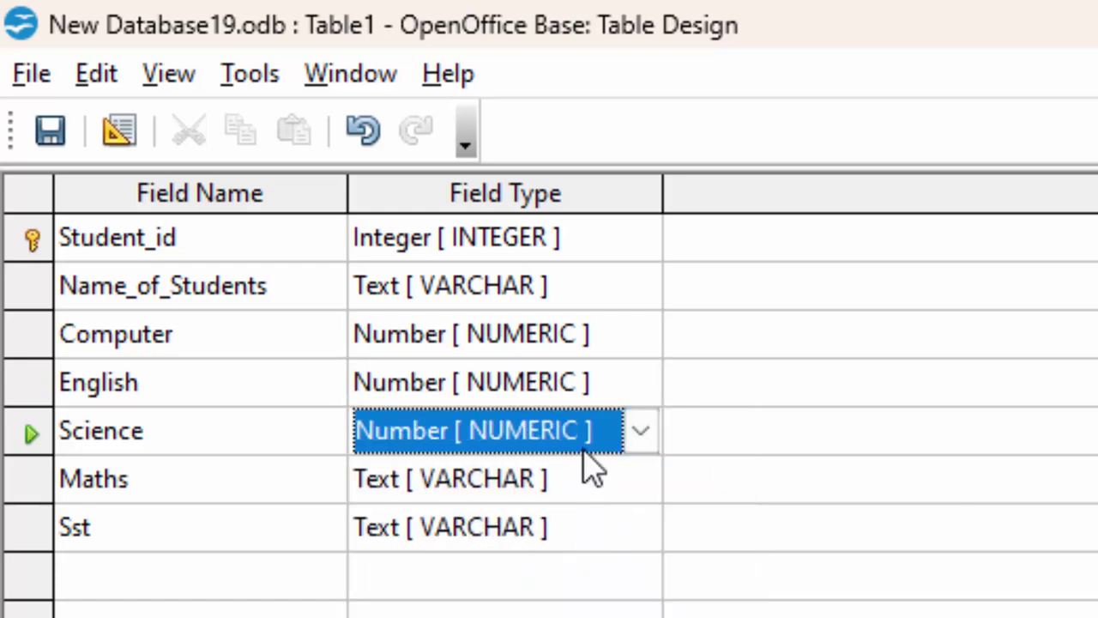
Make Maths and Sst Number fields too, then save the table design.
{"action": "left_click", "coordinate": [611, 489]}
{"action": "left_click", "coordinate": [640, 482]}
{"action": "left_click", "coordinate": [601, 552]}
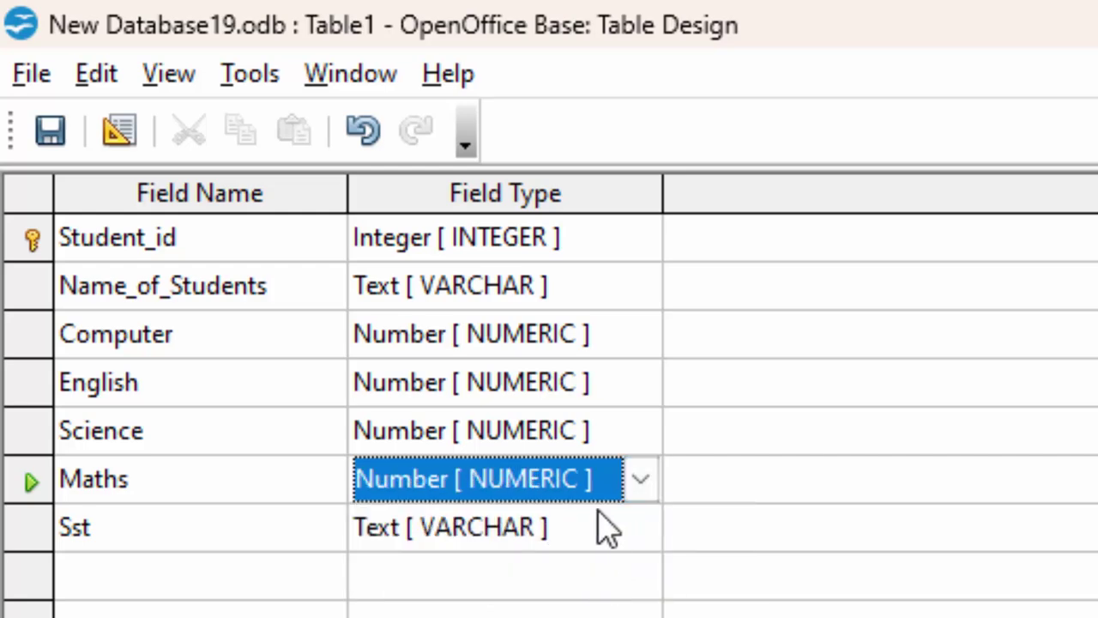
{"action": "left_click", "coordinate": [606, 527]}
{"action": "left_click", "coordinate": [632, 530]}
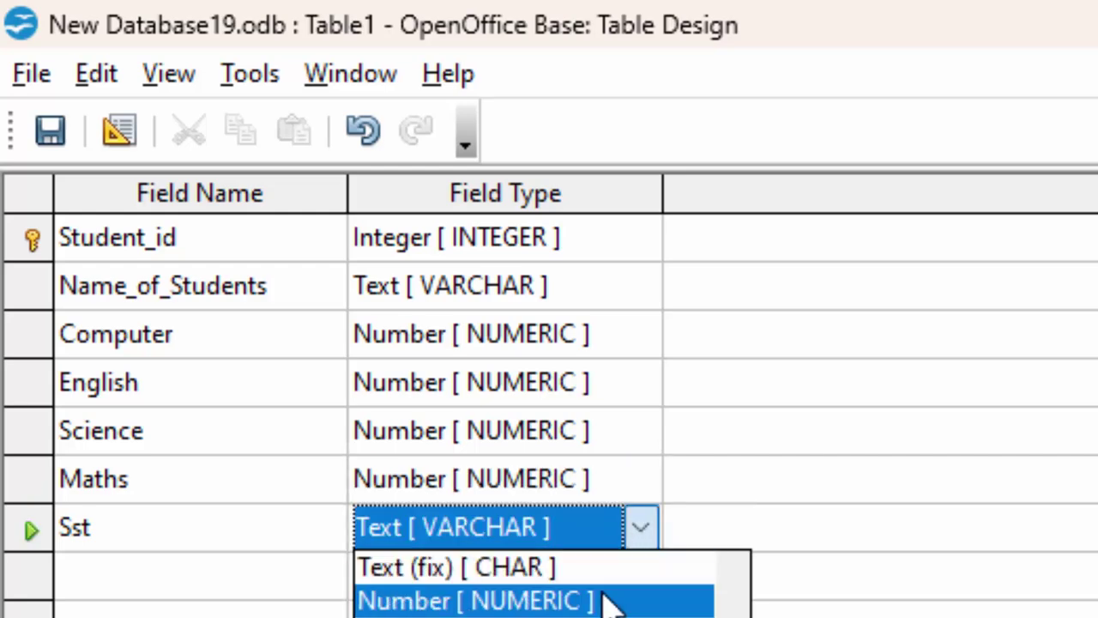
{"action": "left_click", "coordinate": [608, 600]}
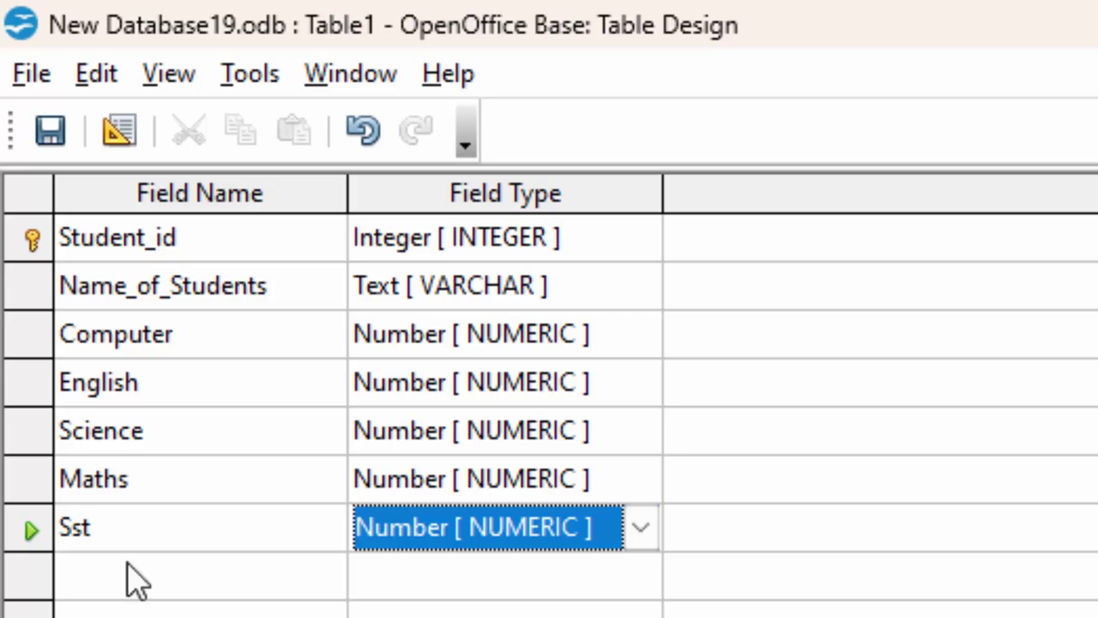
{"action": "left_click", "coordinate": [51, 133]}
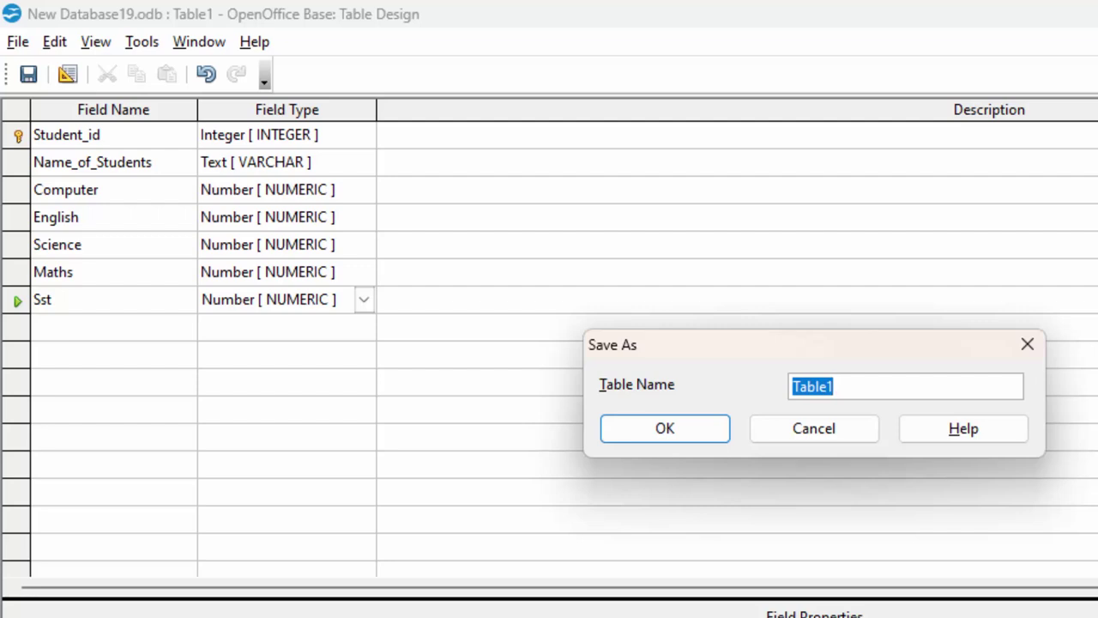
Save the table as 'Student Table' and close the design window.
{"action": "key", "text": "BackSpace"}
{"action": "type", "text": "S"}
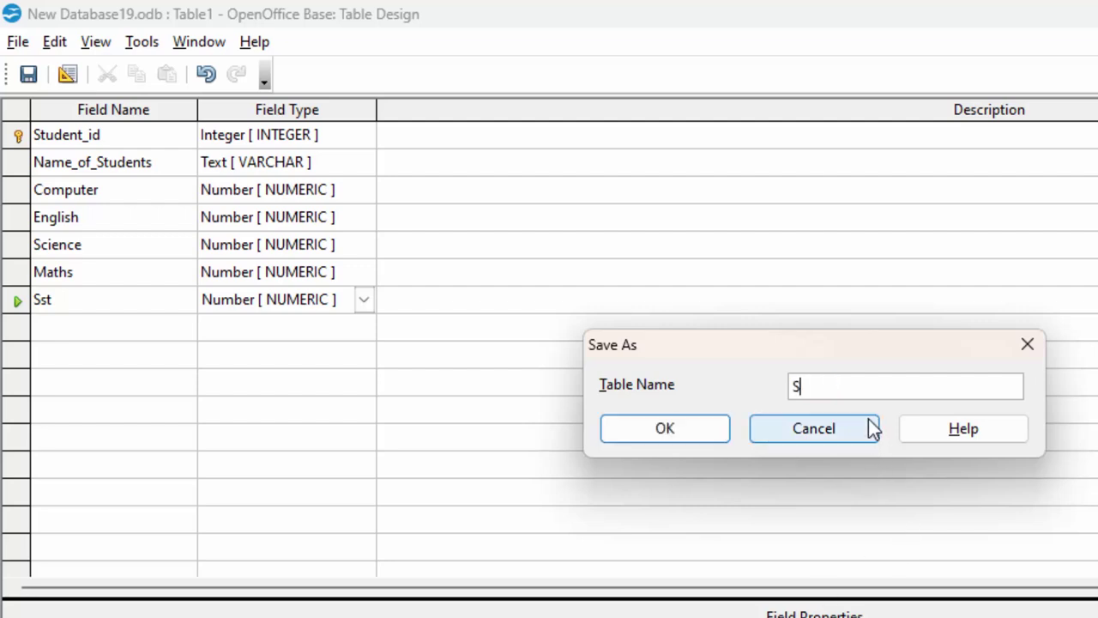
{"action": "type", "text": "tudent "}
{"action": "type", "text": "Table"}
{"action": "key", "text": "Return"}
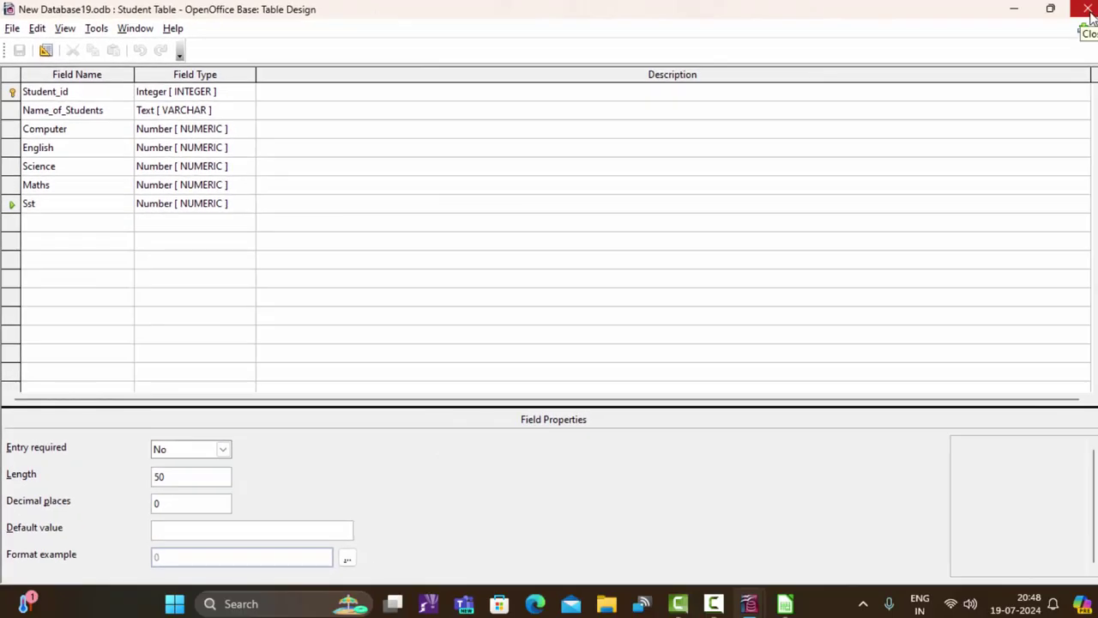
{"action": "left_click", "coordinate": [1088, 9]}
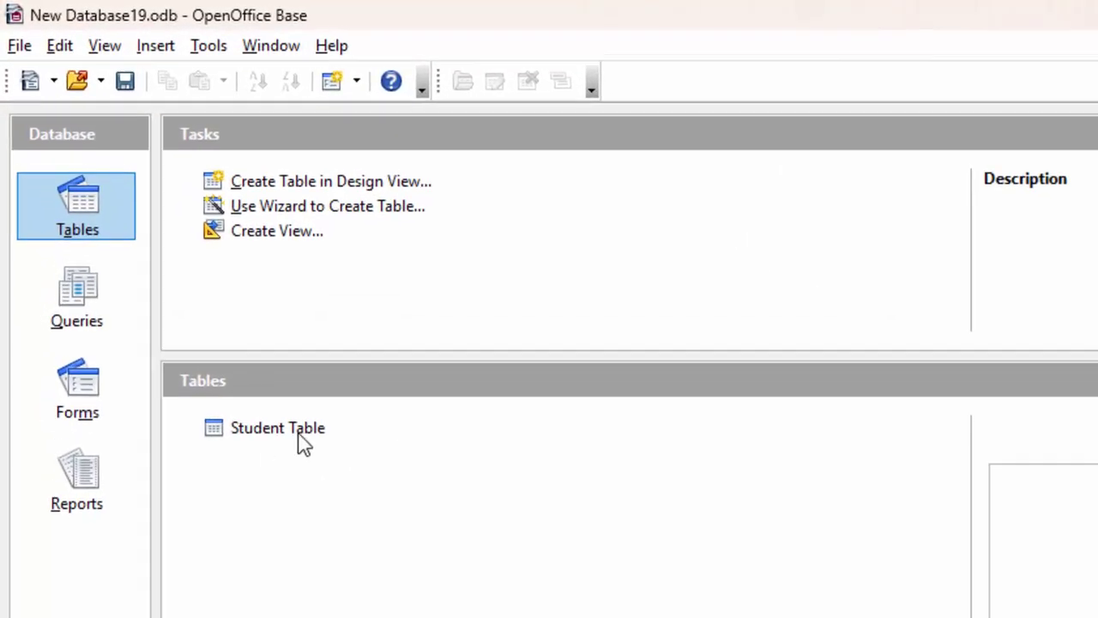
Open Student Table in Table Data View for entering records.
{"action": "double_click", "coordinate": [301, 432]}
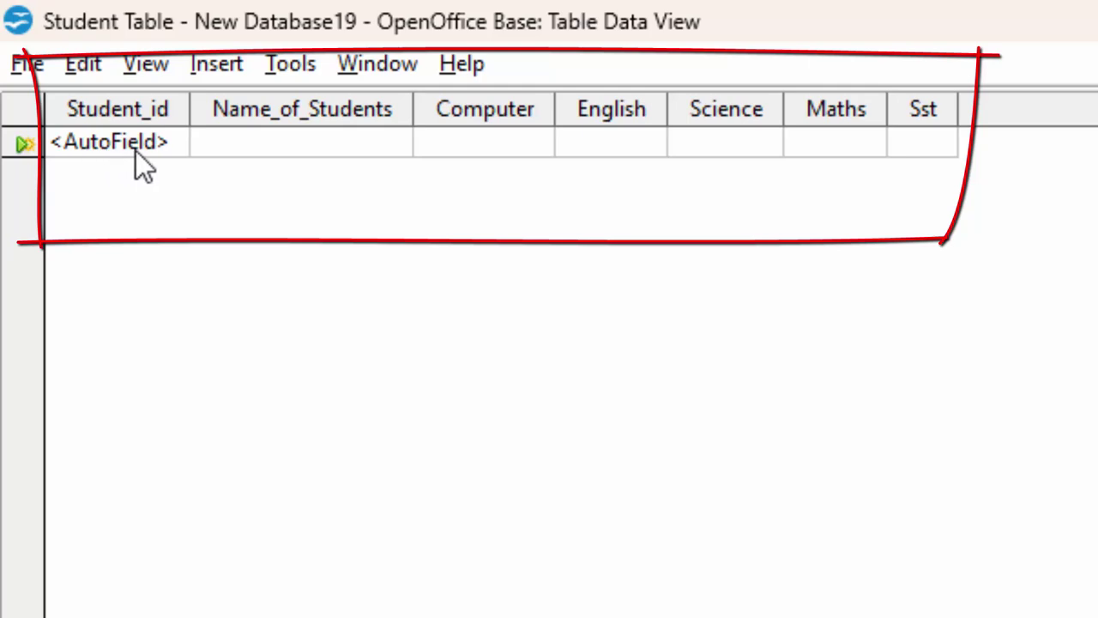
Enter the first student's name with marks 55, 66, 8, 77 and 66, saving the row.
{"action": "left_click", "coordinate": [235, 147]}
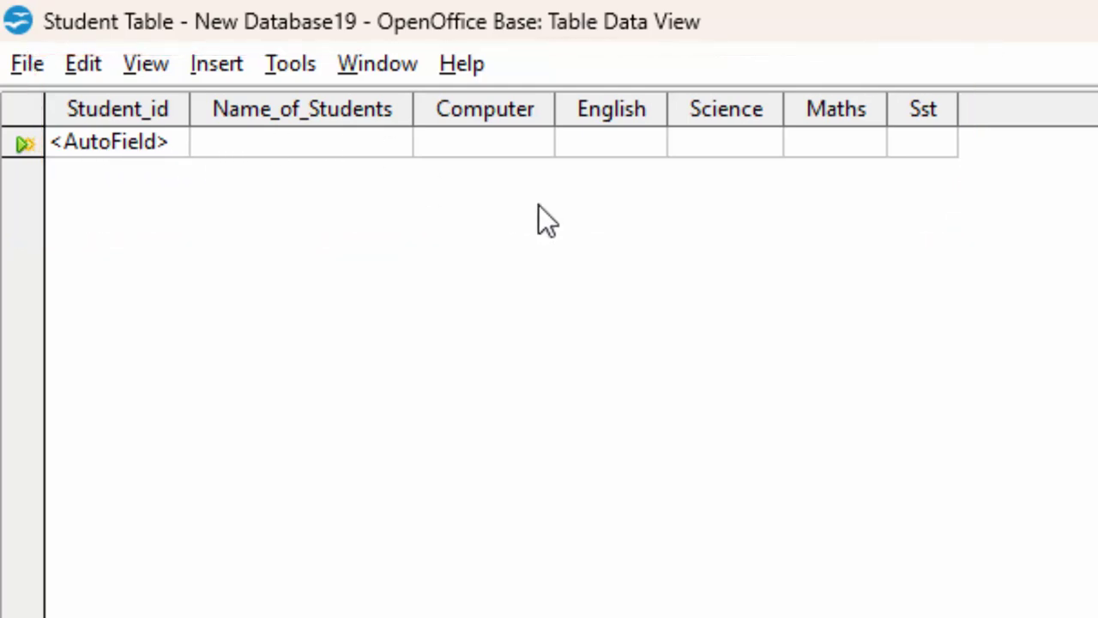
{"action": "type", "text": "Rite"}
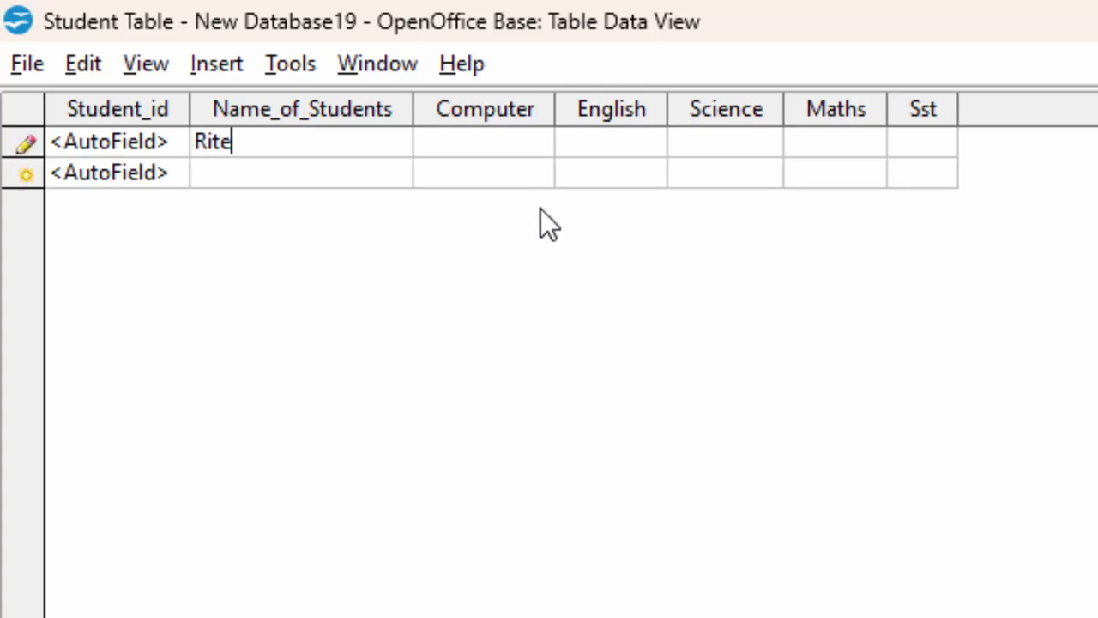
{"action": "type", "text": "sh"}
{"action": "key", "text": "Tab"}
{"action": "type", "text": "55"}
{"action": "key", "text": "Tab"}
{"action": "type", "text": "6"}
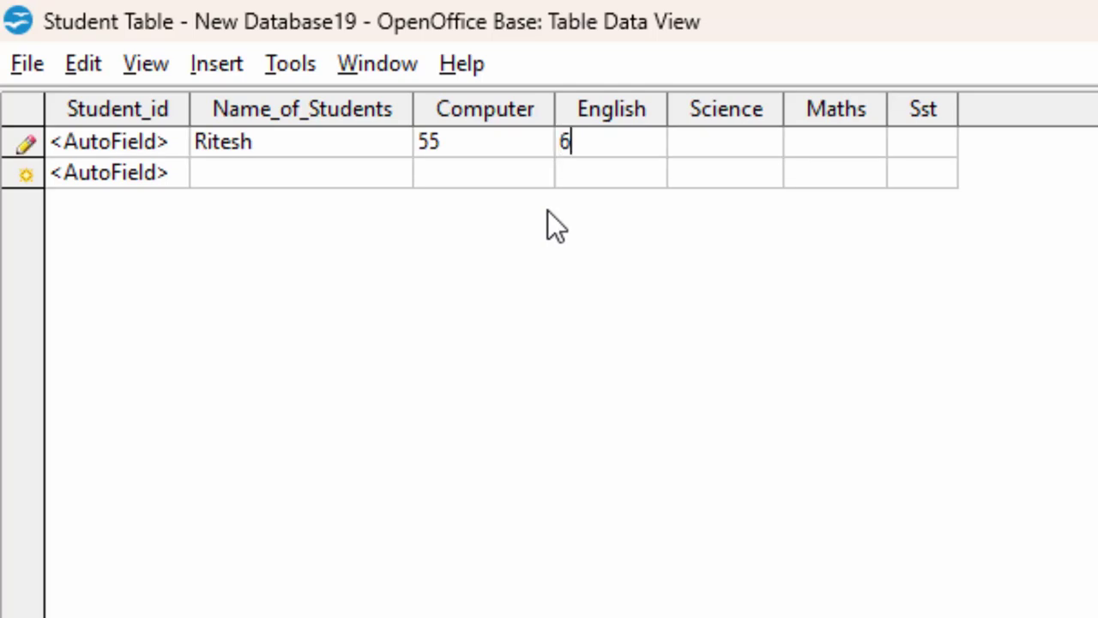
{"action": "type", "text": "6"}
{"action": "key", "text": "Tab"}
{"action": "type", "text": "8"}
{"action": "key", "text": "Tab"}
{"action": "type", "text": "77"}
{"action": "key", "text": "Tab"}
{"action": "type", "text": "66"}
{"action": "key", "text": "Tab"}
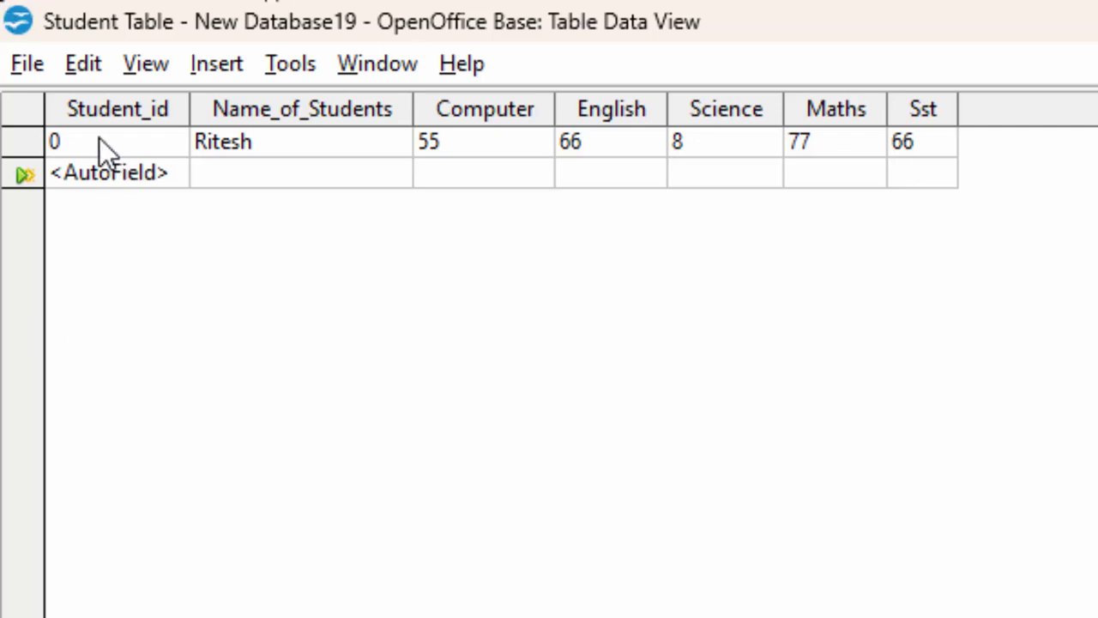
Enter the second student's name with marks 66, 66, 88, 65 and 77.
{"action": "left_click", "coordinate": [235, 178]}
{"action": "type", "text": "An"}
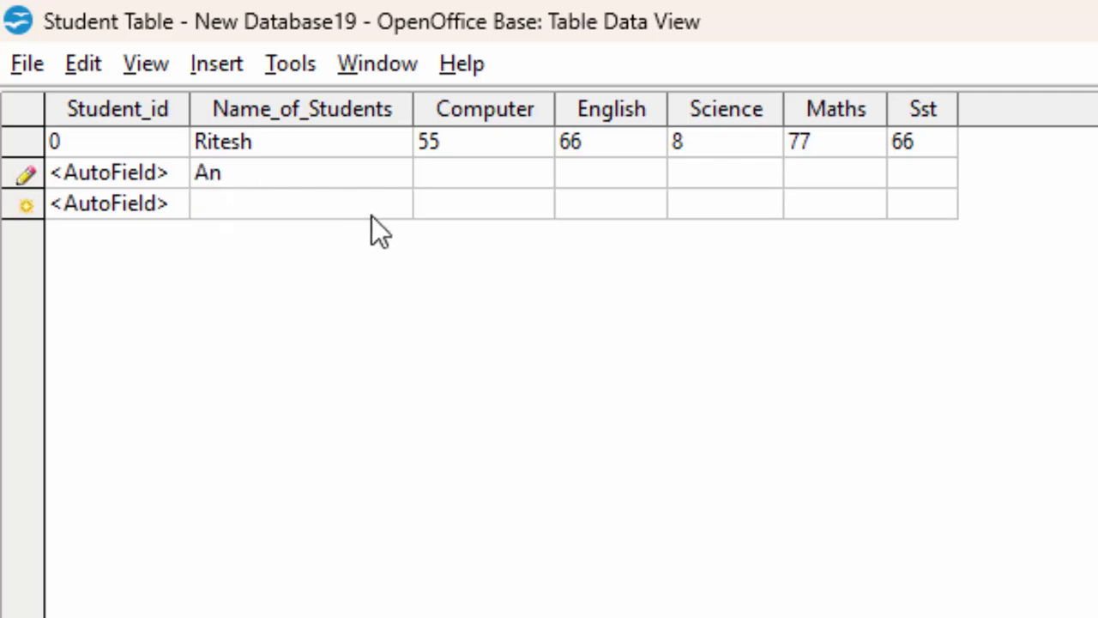
{"action": "type", "text": "kit"}
{"action": "key", "text": "Tab"}
{"action": "type", "text": "66"}
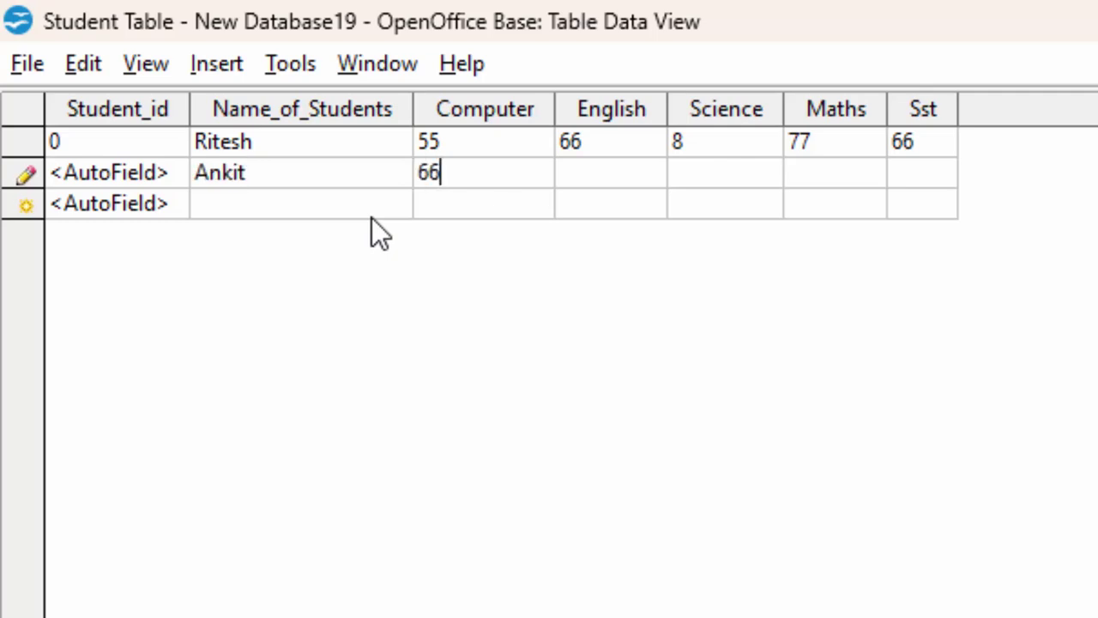
{"action": "key", "text": "Tab"}
{"action": "type", "text": "66"}
{"action": "key", "text": "Tab"}
{"action": "type", "text": "88"}
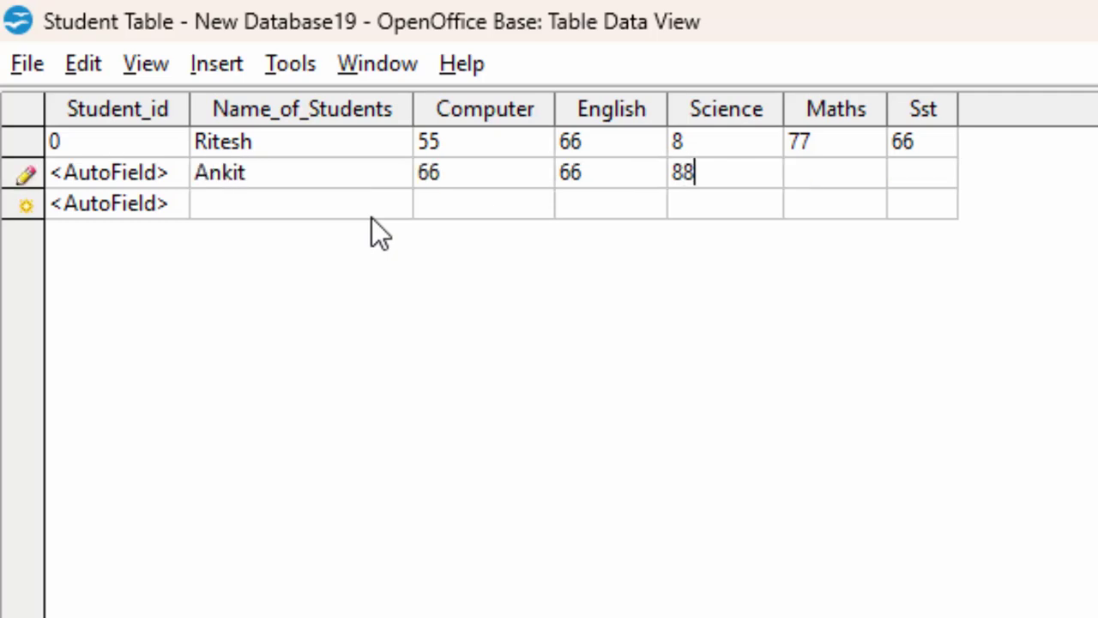
{"action": "key", "text": "Tab"}
{"action": "type", "text": "65"}
{"action": "type", "text": "77"}
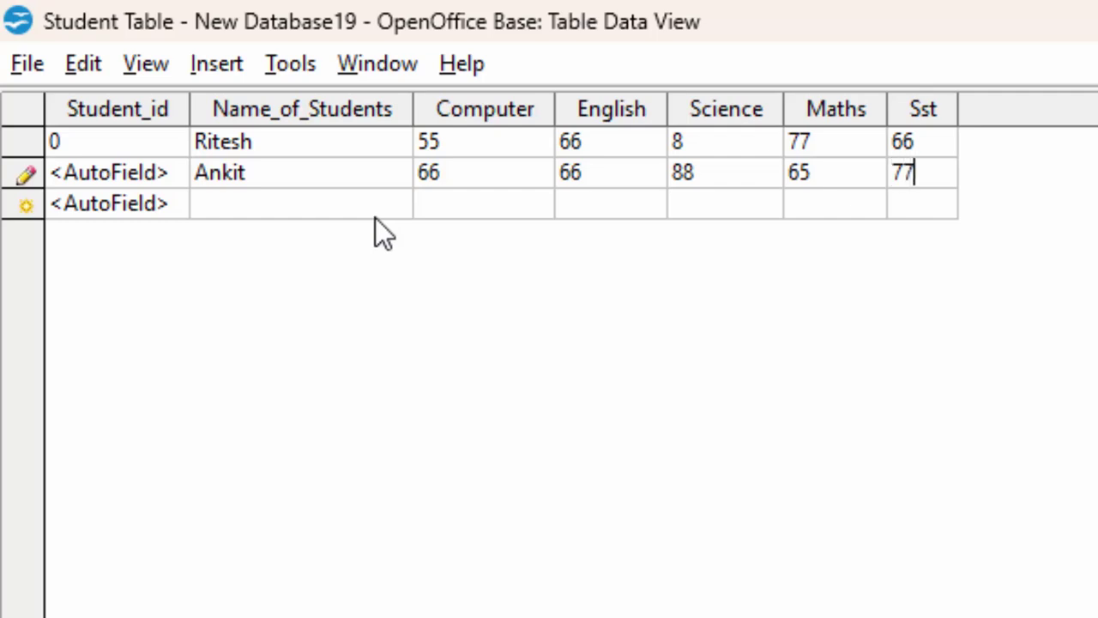
{"action": "key", "text": "Tab"}
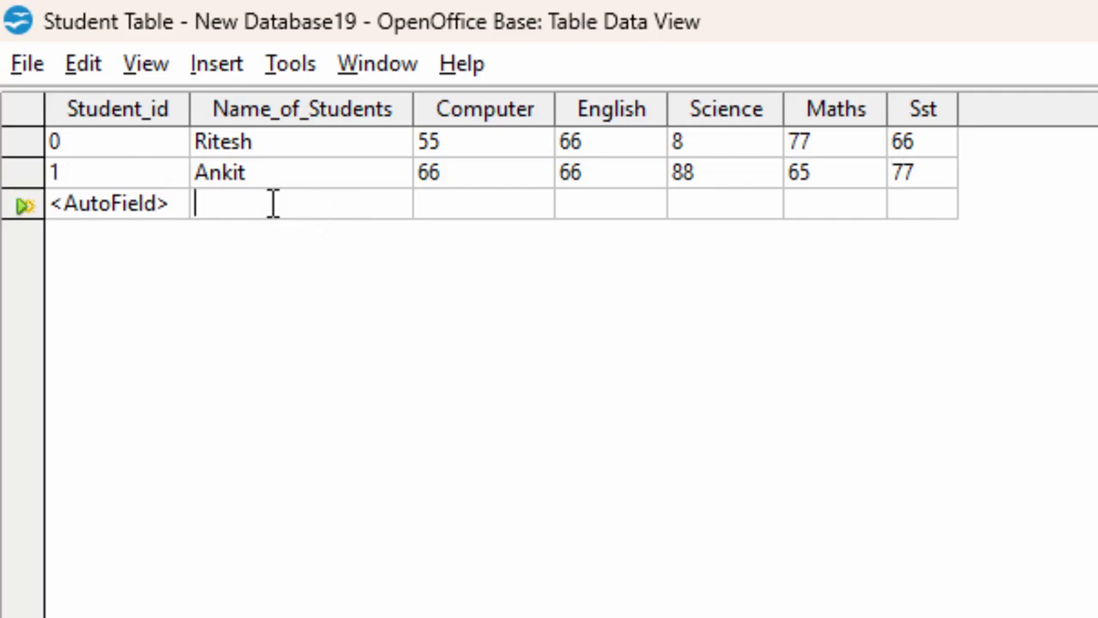
Enter the third student's name with marks 66, 44, 65, 80 and 77.
{"action": "type", "text": "Mon"}
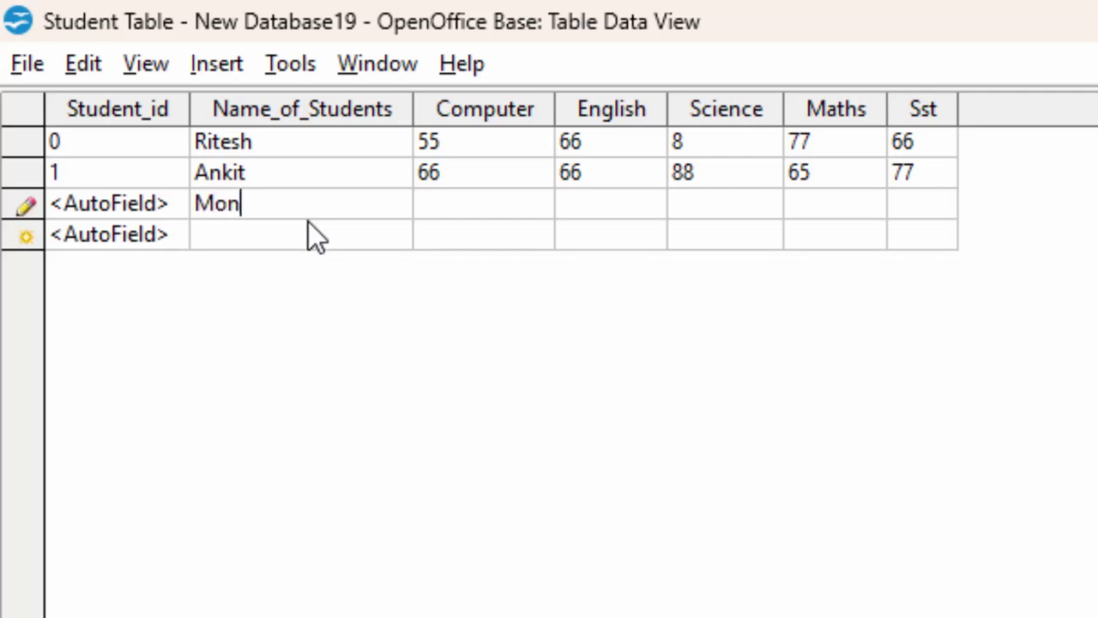
{"action": "type", "text": "u"}
{"action": "key", "text": "Tab"}
{"action": "type", "text": "66"}
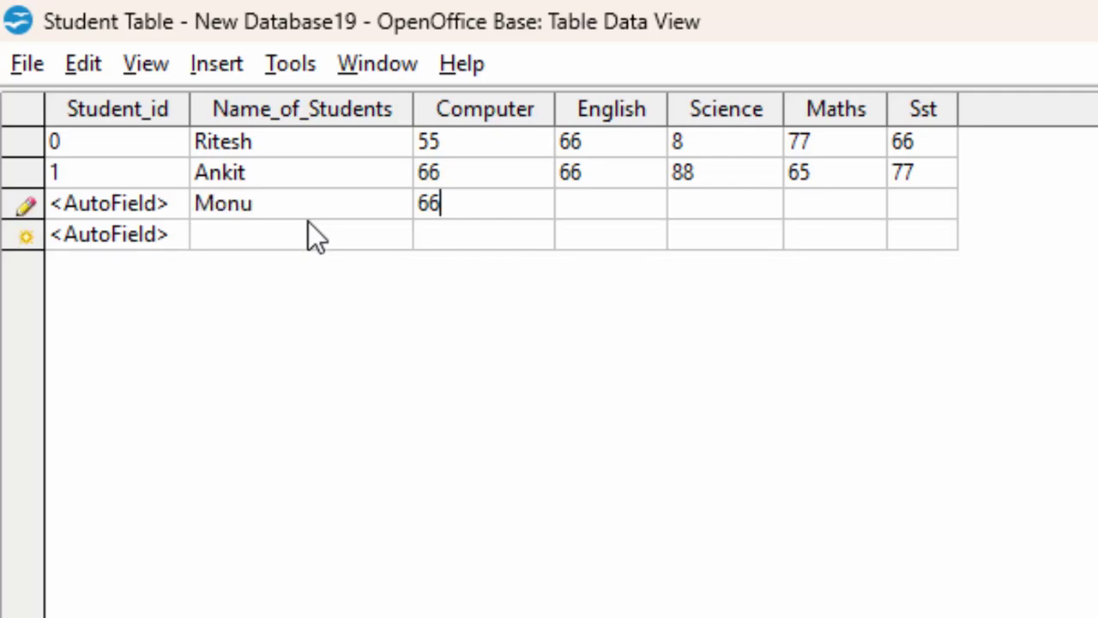
{"action": "key", "text": "Tab"}
{"action": "type", "text": "44"}
{"action": "key", "text": "Tab"}
{"action": "type", "text": "6"}
{"action": "type", "text": "5"}
{"action": "key", "text": "Tab"}
{"action": "type", "text": "80"}
{"action": "key", "text": "Tab"}
{"action": "type", "text": "7"}
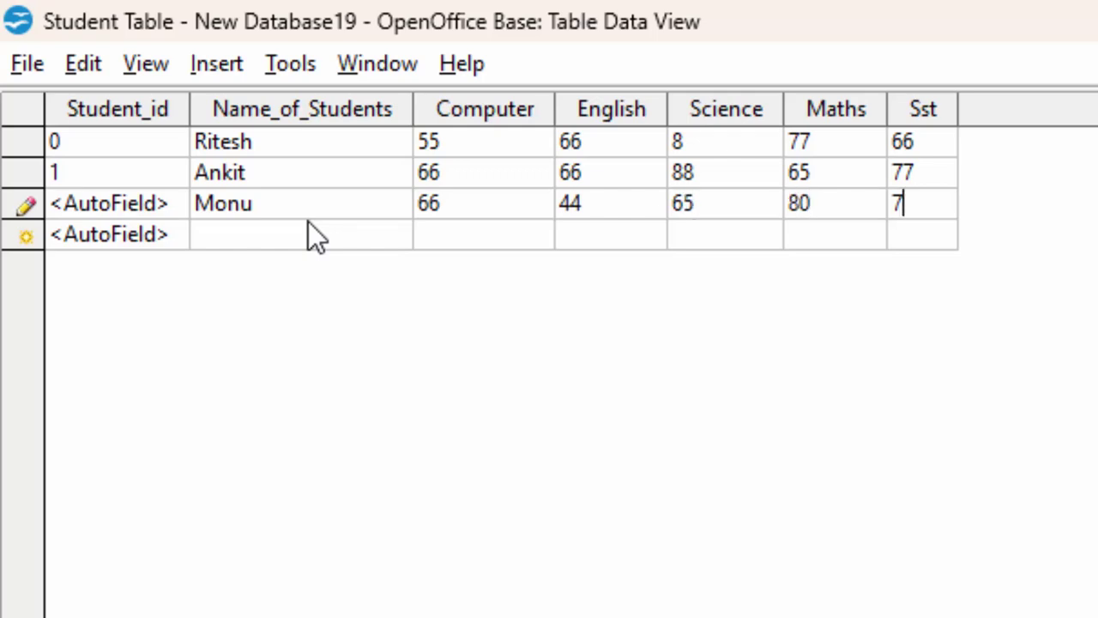
{"action": "type", "text": "7"}
{"action": "key", "text": "Tab"}
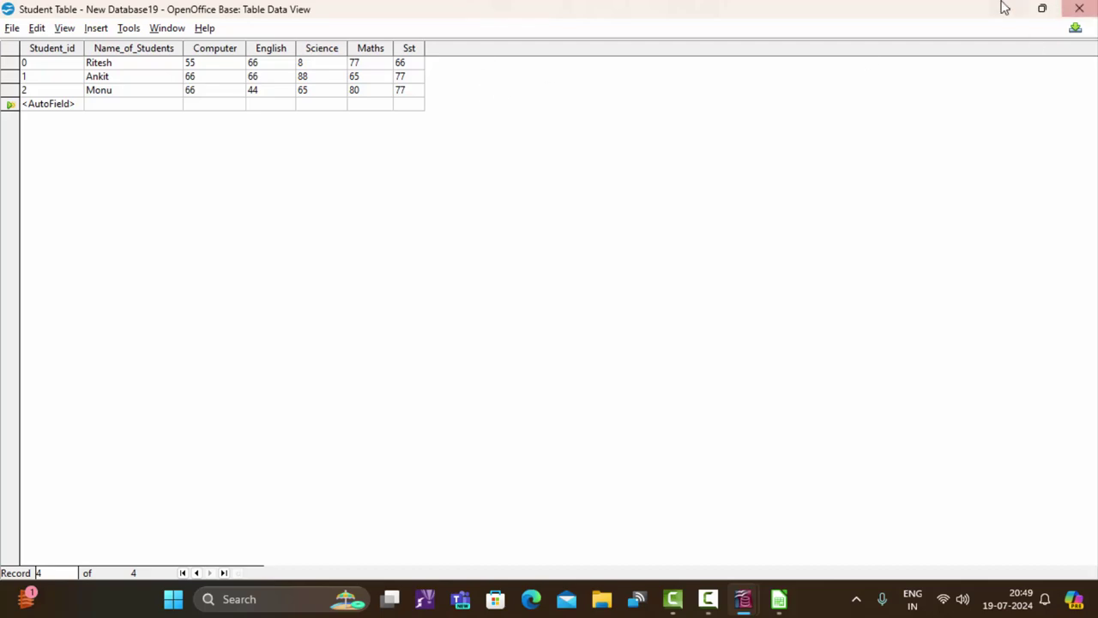
Close the student data view and show the database's Queries section.
{"action": "left_click", "coordinate": [1079, 8]}
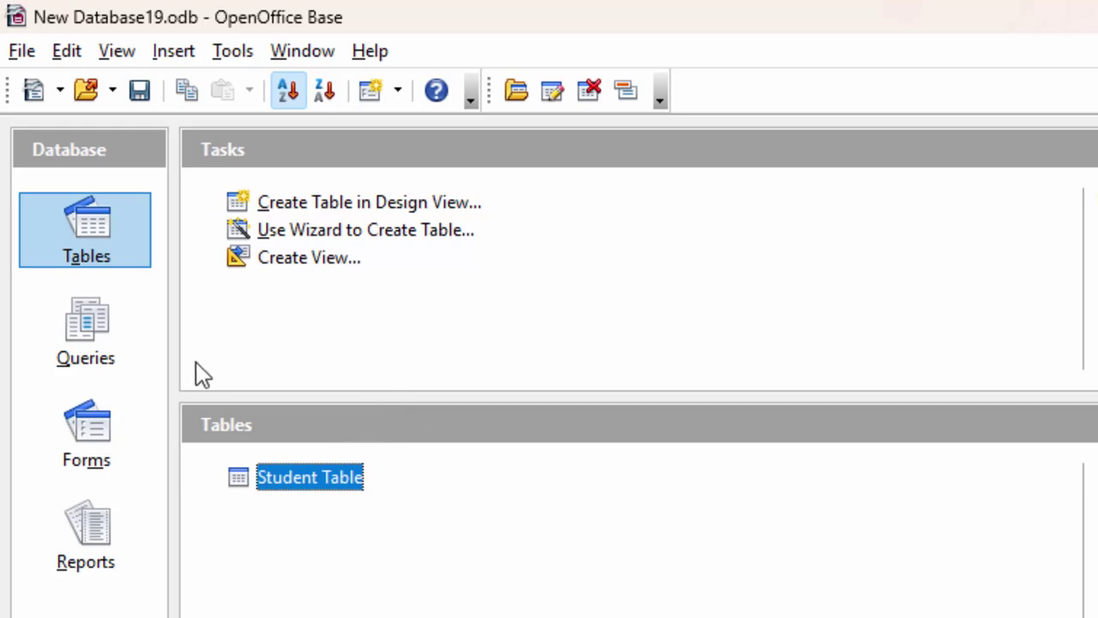
{"action": "left_click", "coordinate": [107, 347]}
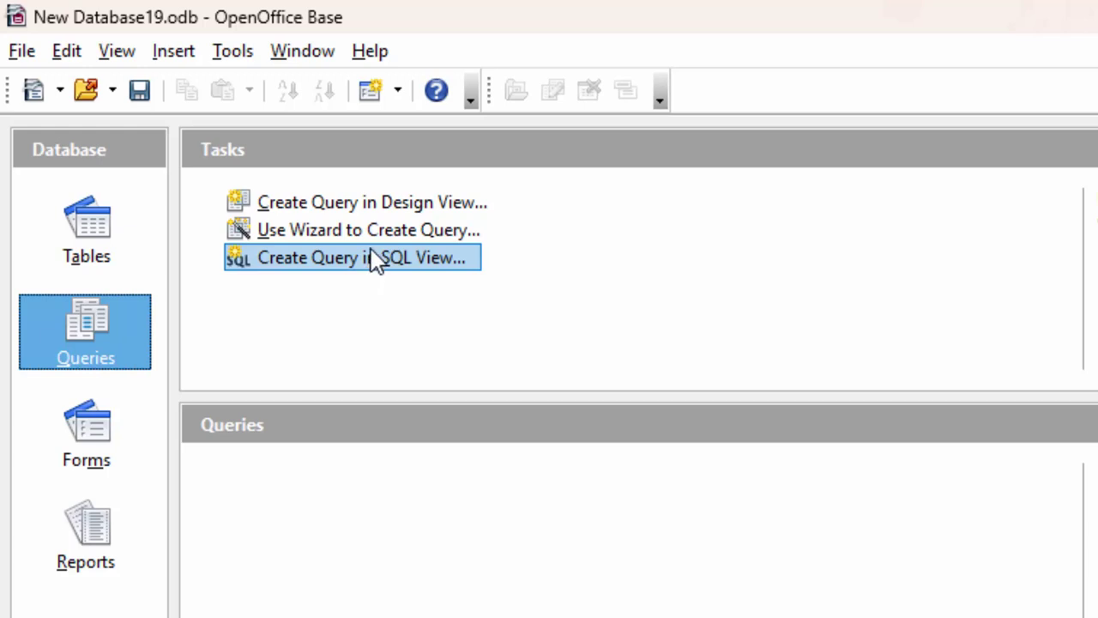
Start the Query Wizard on Student Table and add all seven fields to the query.
{"action": "left_click", "coordinate": [371, 229]}
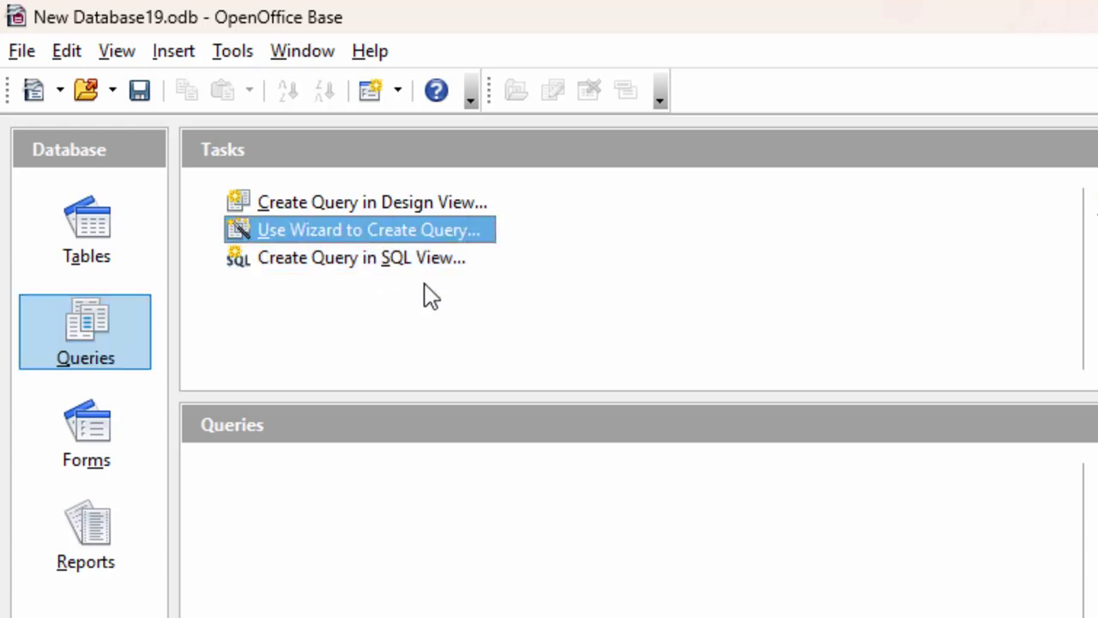
{"action": "left_click", "coordinate": [840, 457]}
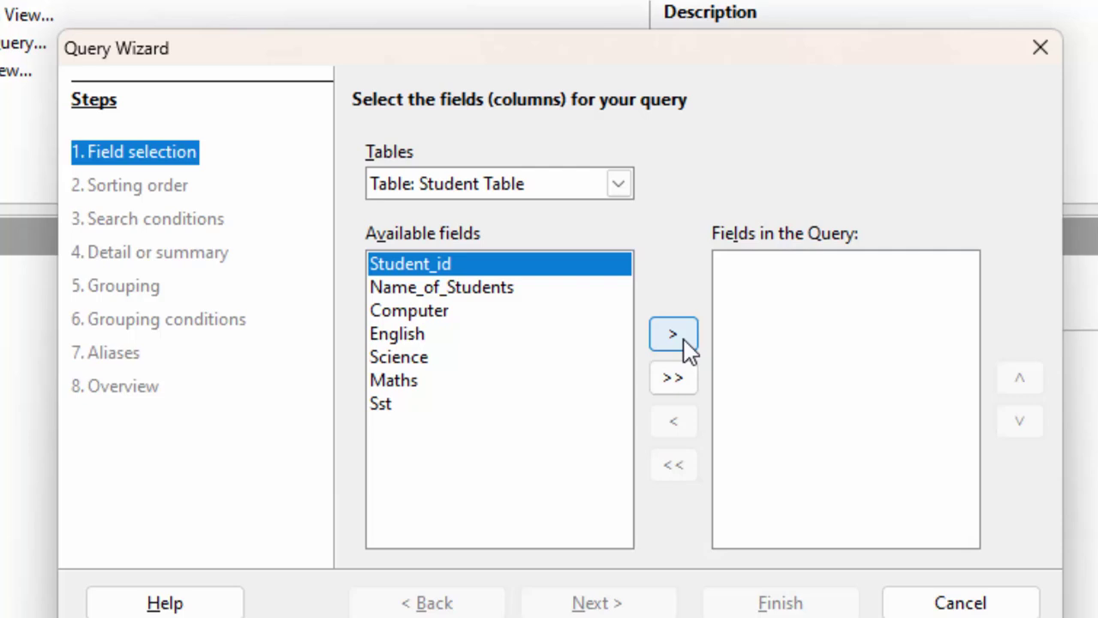
{"action": "left_click", "coordinate": [684, 338]}
{"action": "left_click", "coordinate": [684, 338]}
{"action": "left_click", "coordinate": [684, 339]}
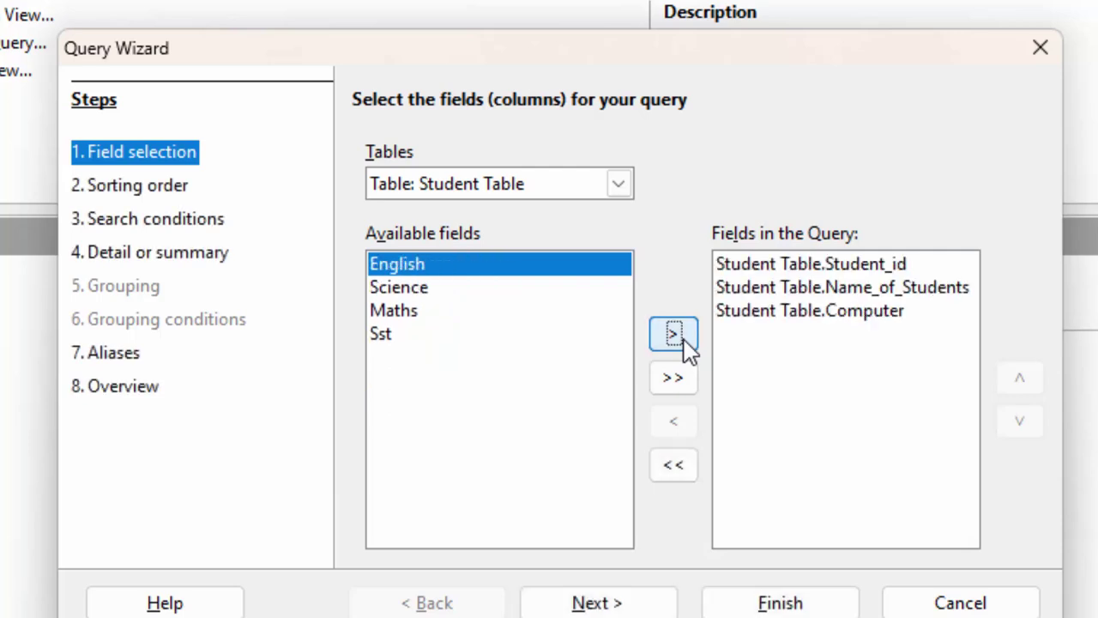
{"action": "left_click", "coordinate": [684, 338]}
{"action": "left_click", "coordinate": [684, 338]}
{"action": "left_click", "coordinate": [684, 338]}
{"action": "left_click", "coordinate": [684, 338]}
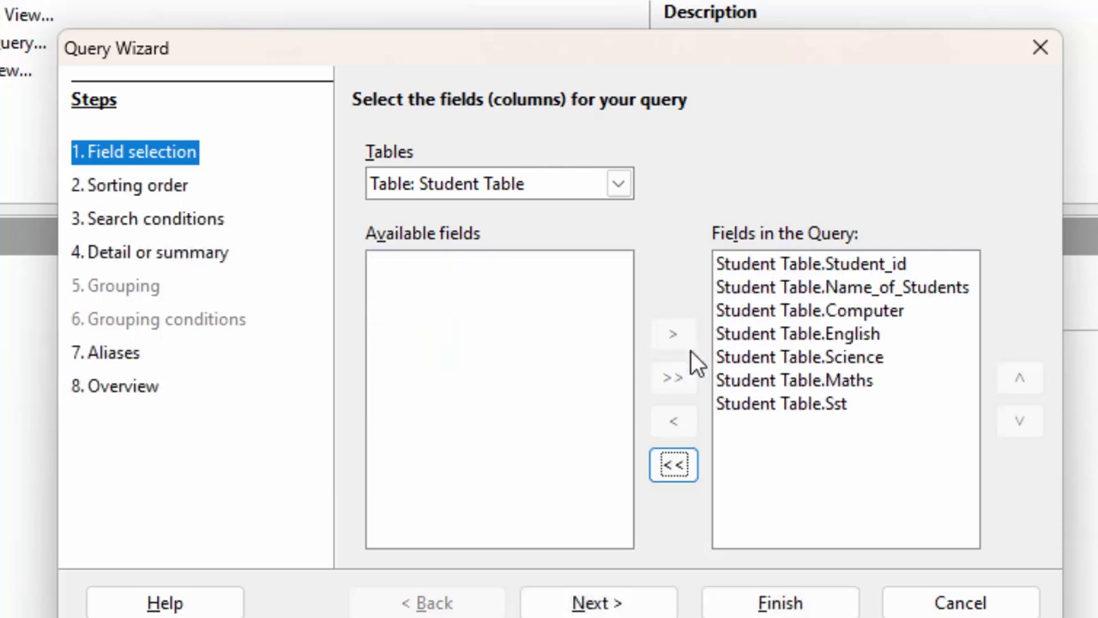
{"action": "left_click", "coordinate": [600, 603]}
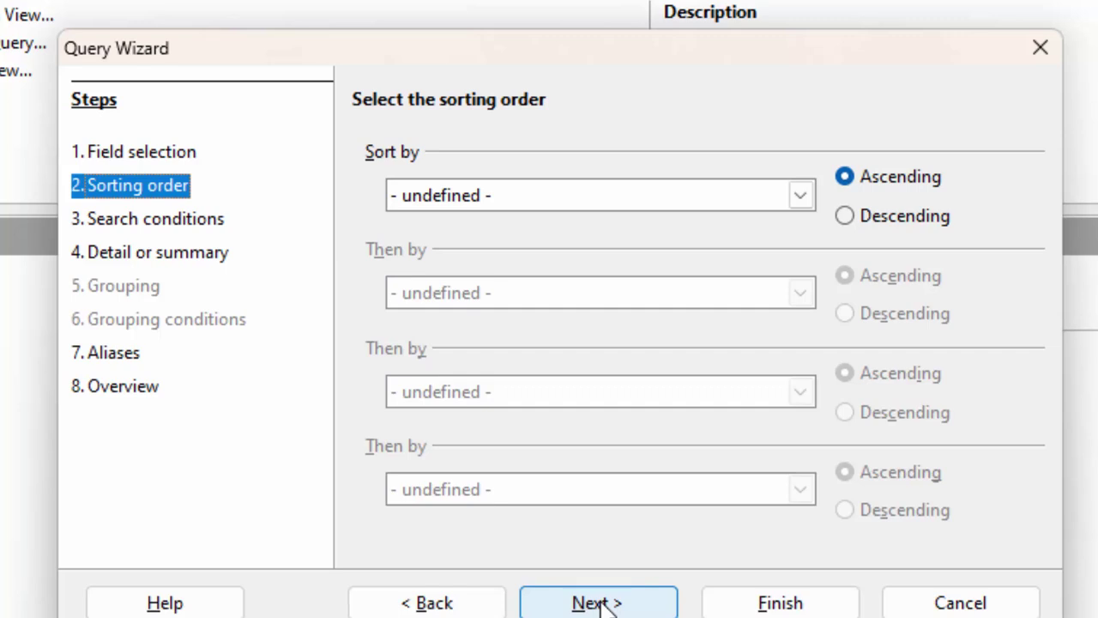
Sort the query by Student_id, then Computer, English and Science.
{"action": "left_click", "coordinate": [803, 199]}
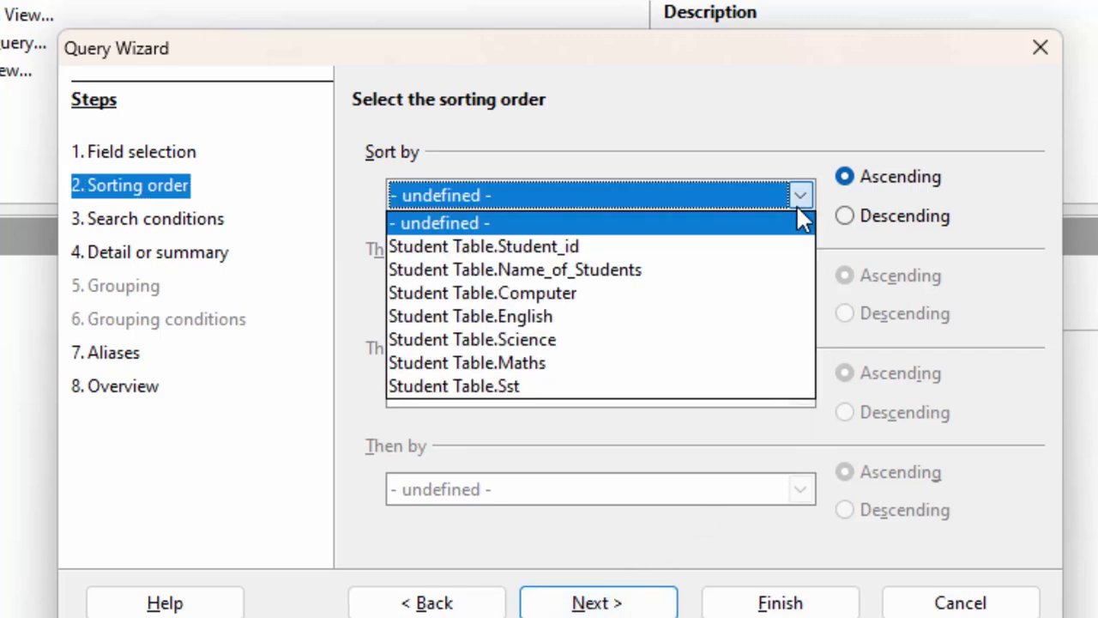
{"action": "left_click", "coordinate": [779, 248]}
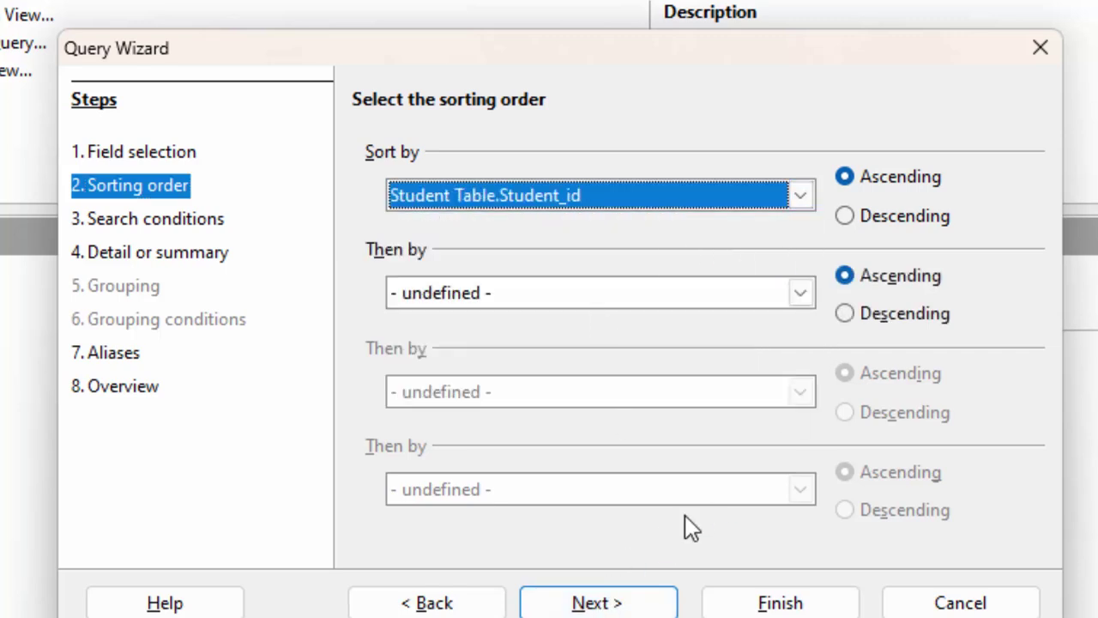
{"action": "left_click", "coordinate": [798, 292]}
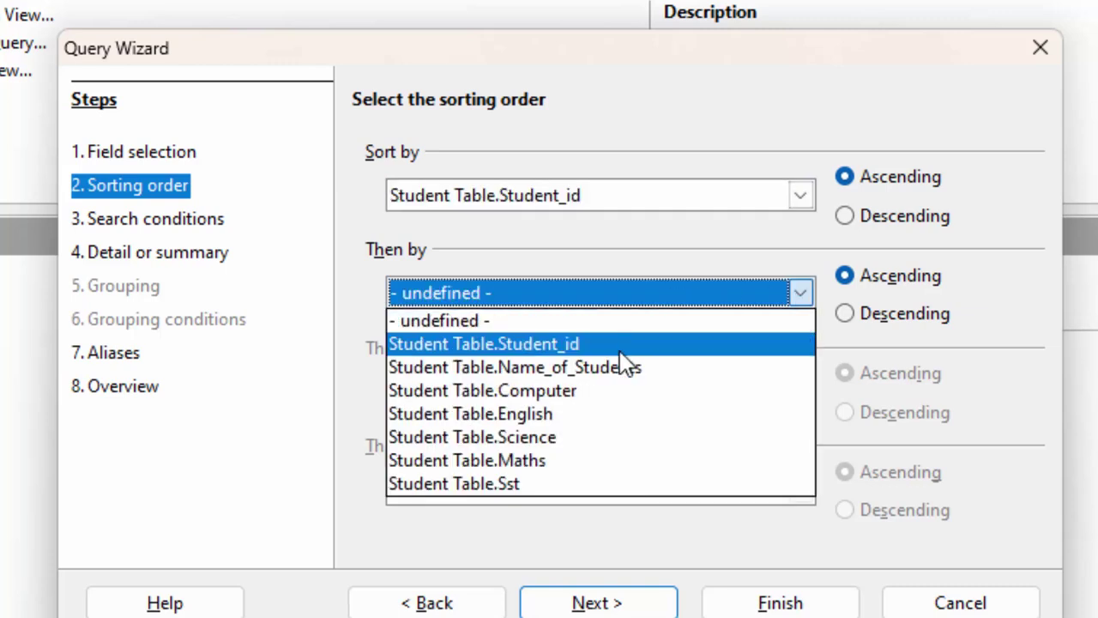
{"action": "left_click", "coordinate": [614, 396]}
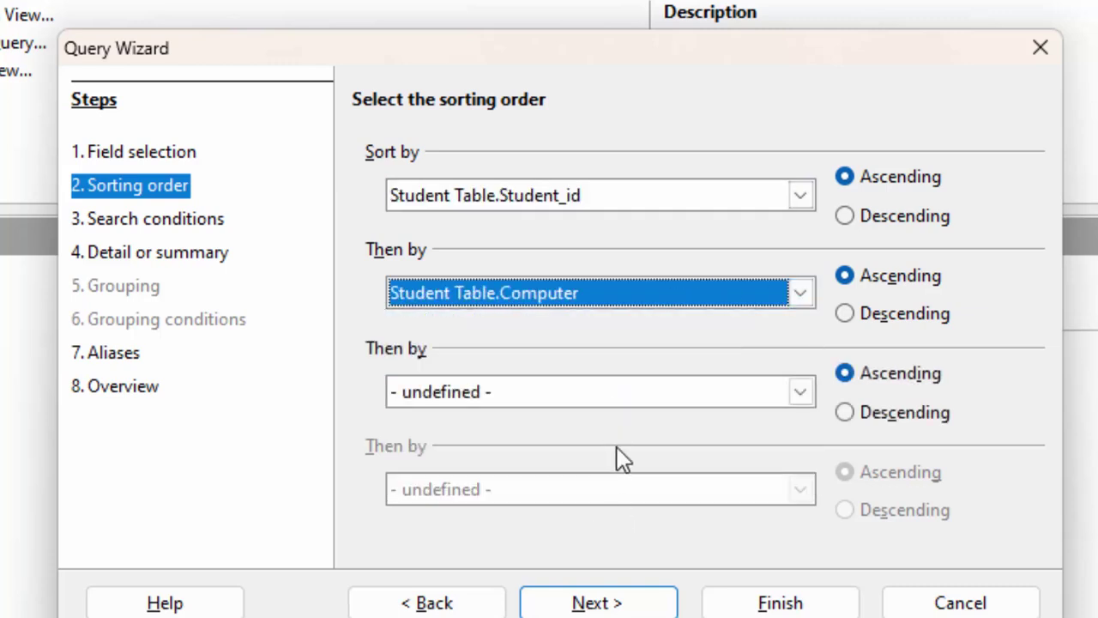
{"action": "left_click", "coordinate": [799, 392]}
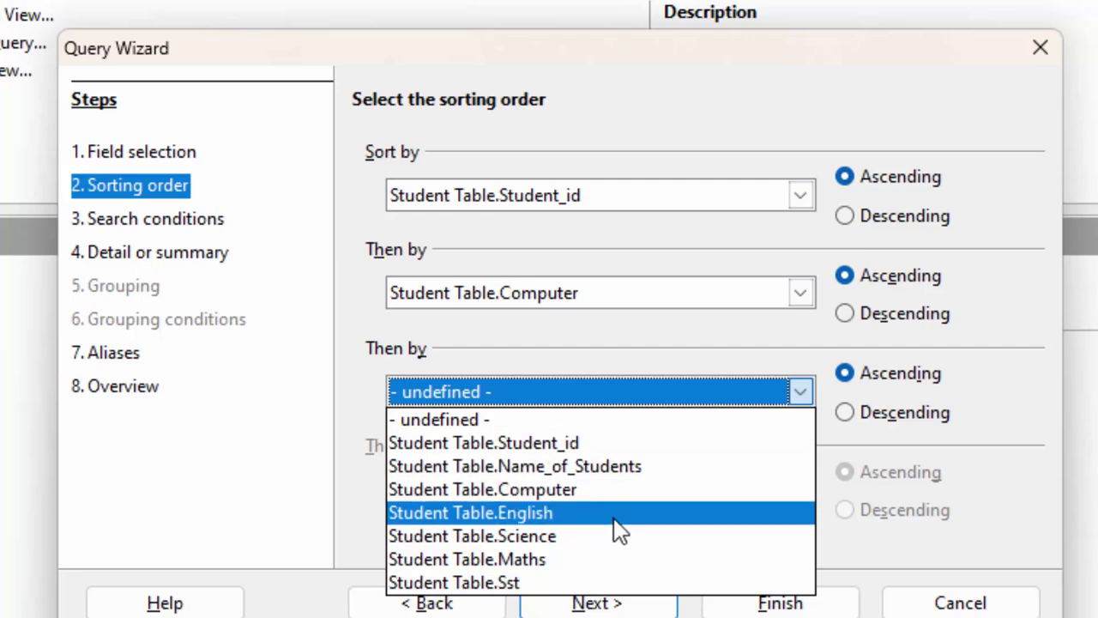
{"action": "left_click", "coordinate": [612, 515]}
{"action": "left_click", "coordinate": [799, 489]}
{"action": "left_click", "coordinate": [799, 491]}
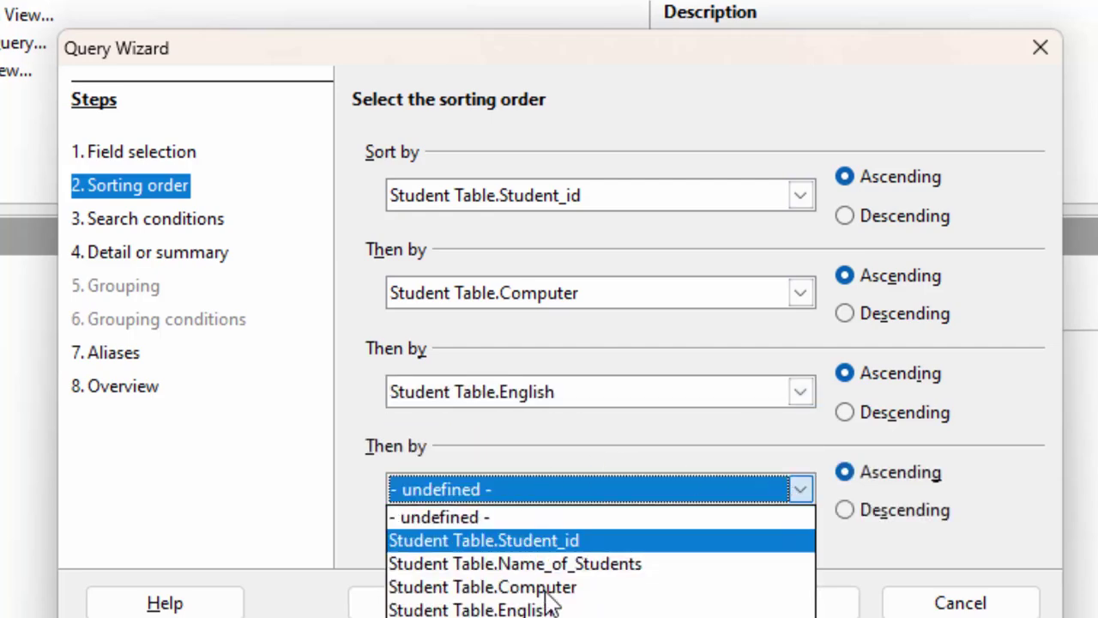
{"action": "left_click", "coordinate": [647, 617]}
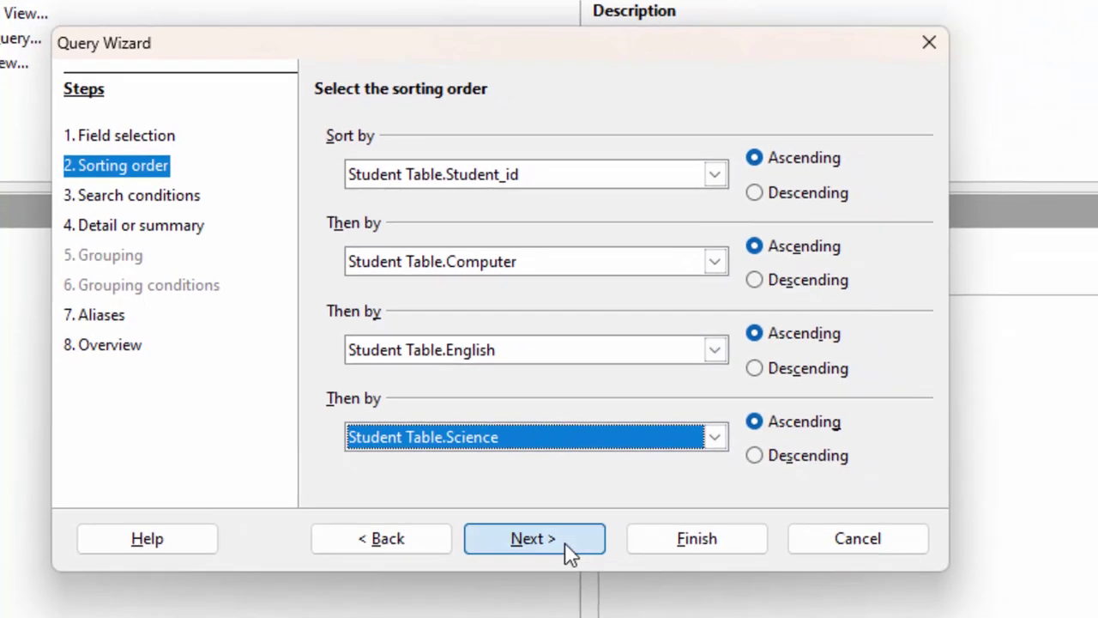
Accept defaults on the remaining wizard pages and create Query_Student Table.
{"action": "left_click", "coordinate": [589, 566]}
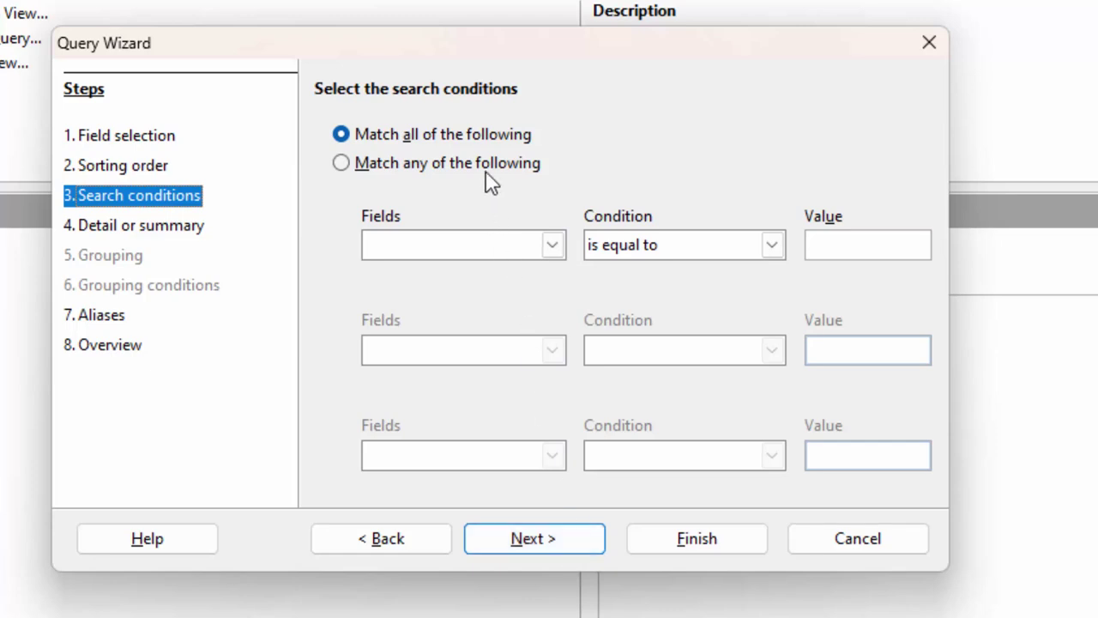
{"action": "left_click", "coordinate": [568, 549]}
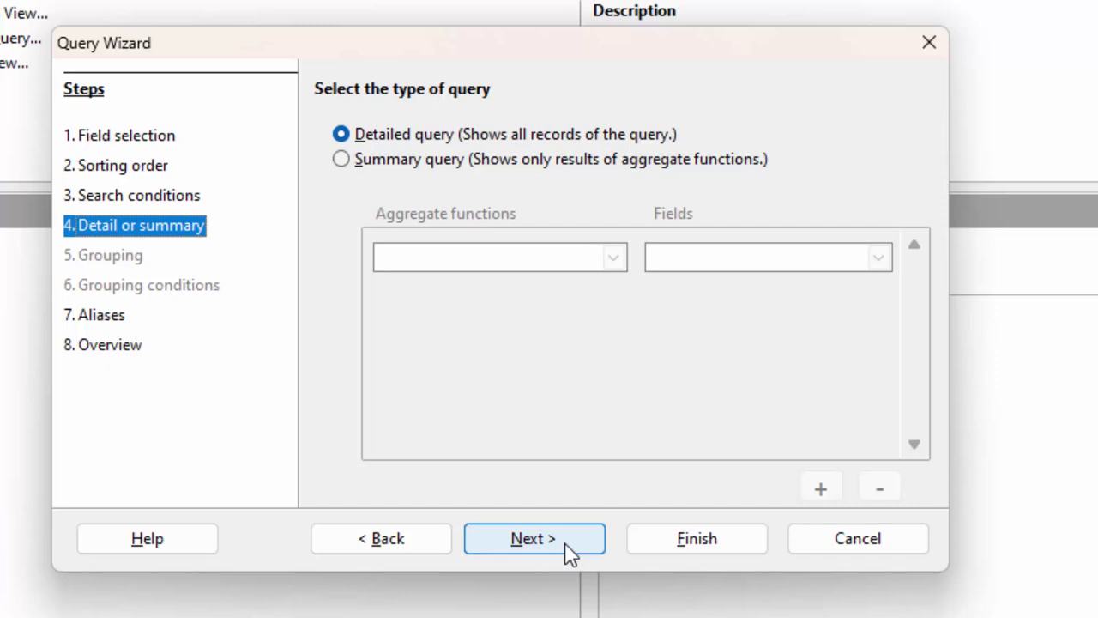
{"action": "left_click", "coordinate": [568, 554]}
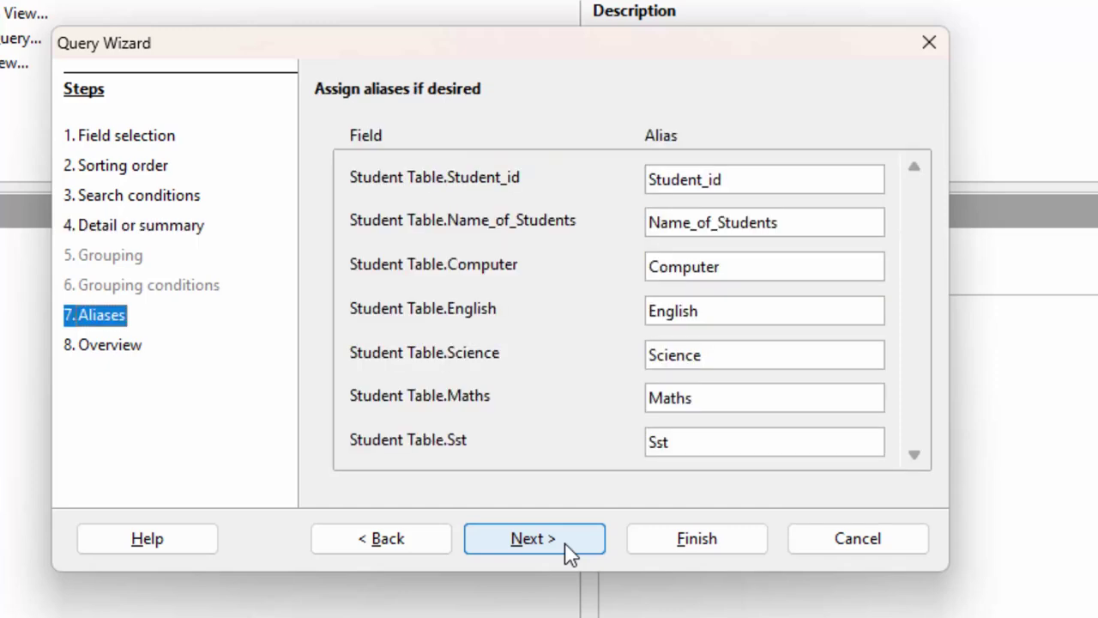
{"action": "left_click", "coordinate": [569, 554]}
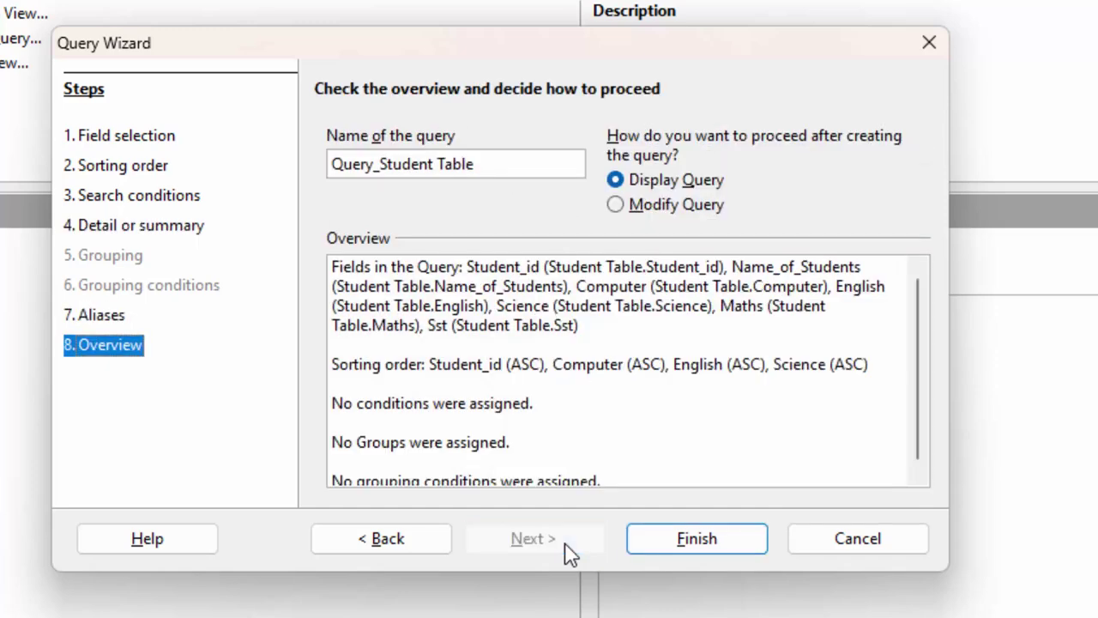
{"action": "left_click", "coordinate": [696, 549]}
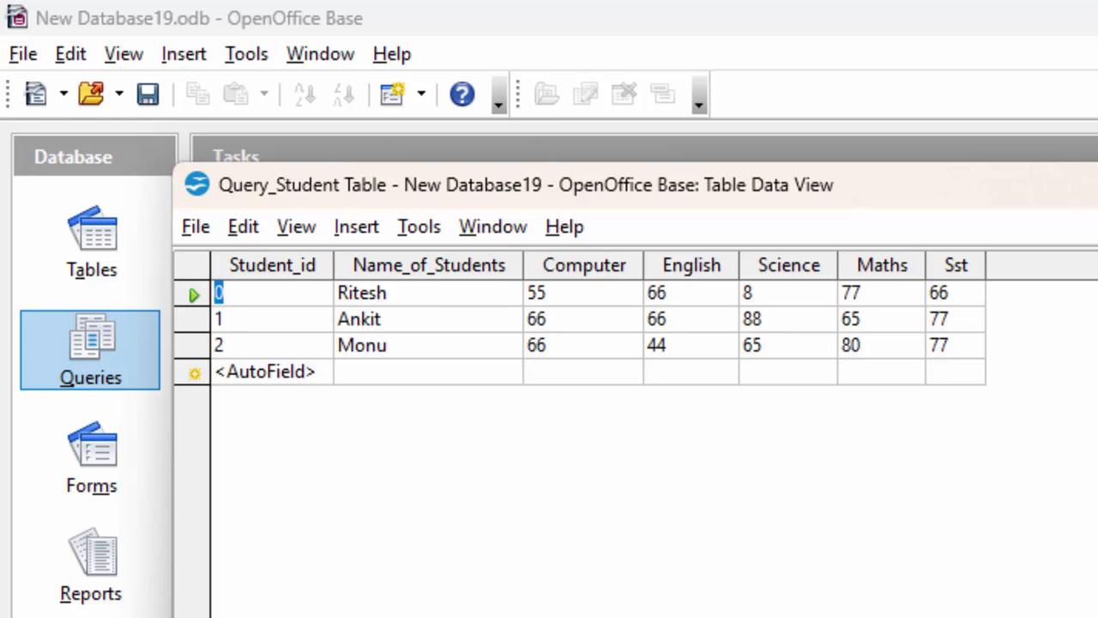
Close the query results and open Query_Student Table in design view for editing.
{"action": "key", "text": "ctrl+w"}
{"action": "left_click", "coordinate": [397, 515]}
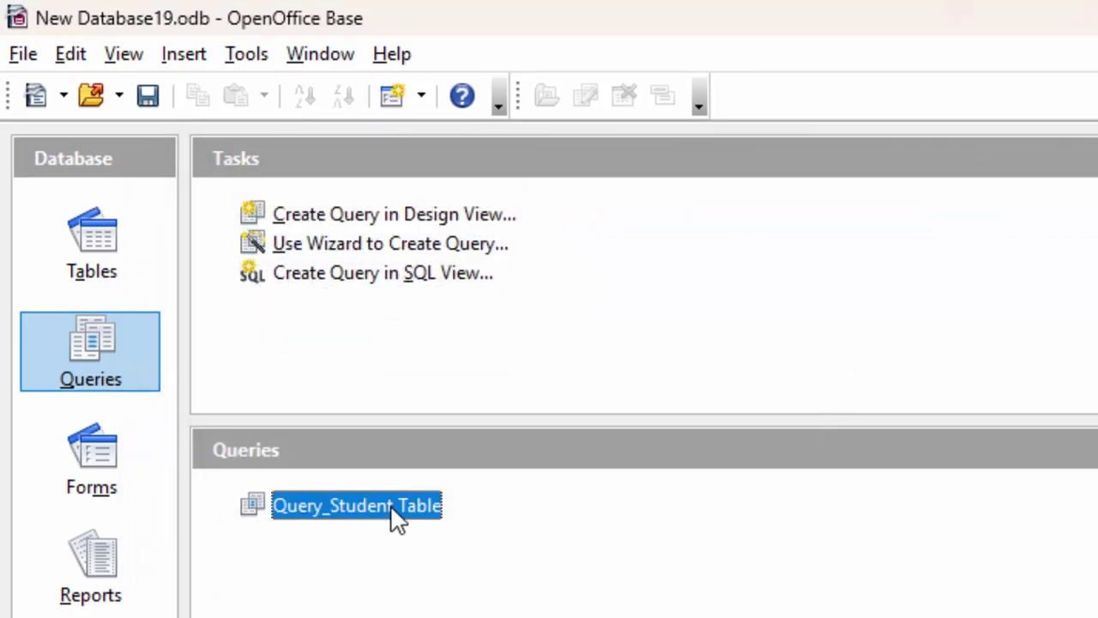
{"action": "right_click", "coordinate": [397, 515]}
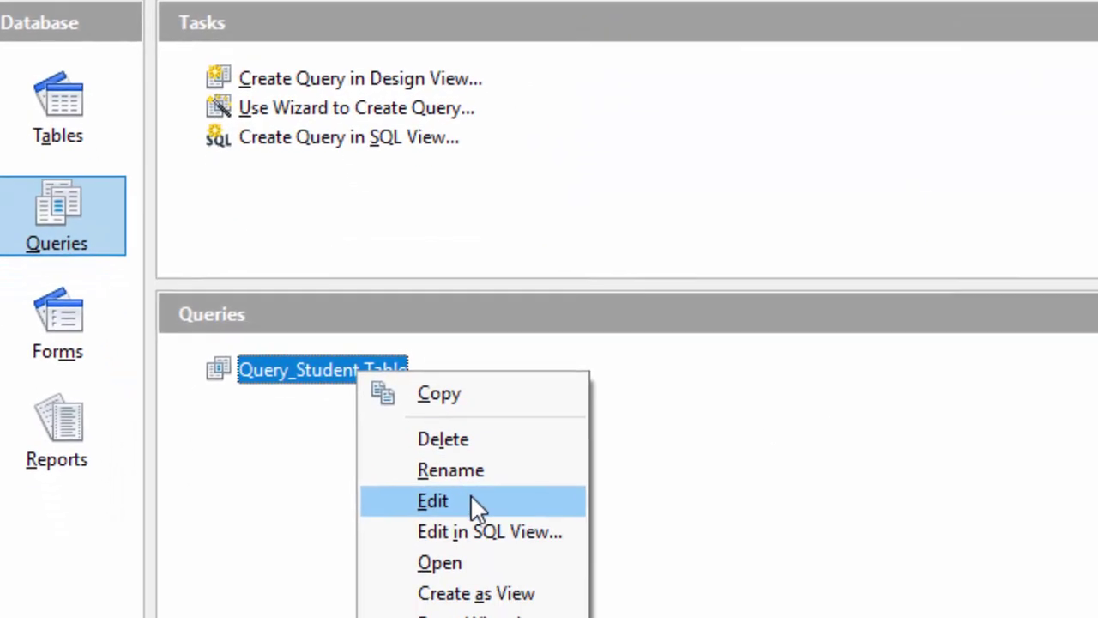
{"action": "left_click", "coordinate": [472, 498]}
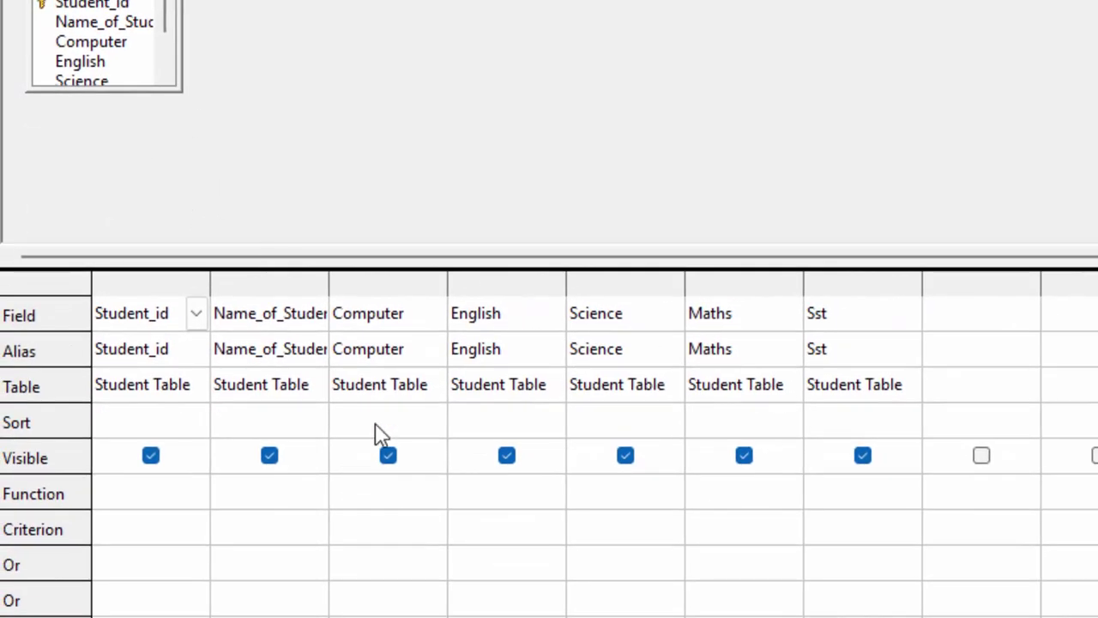
Enlarge the Student Table field box and select the empty Alias cell beside Sst.
{"action": "mouse_move", "coordinate": [181, 92]}
{"action": "left_mouse_down"}
{"action": "mouse_move", "coordinate": [228, 130]}
{"action": "mouse_move", "coordinate": [260, 196]}
{"action": "left_mouse_up"}
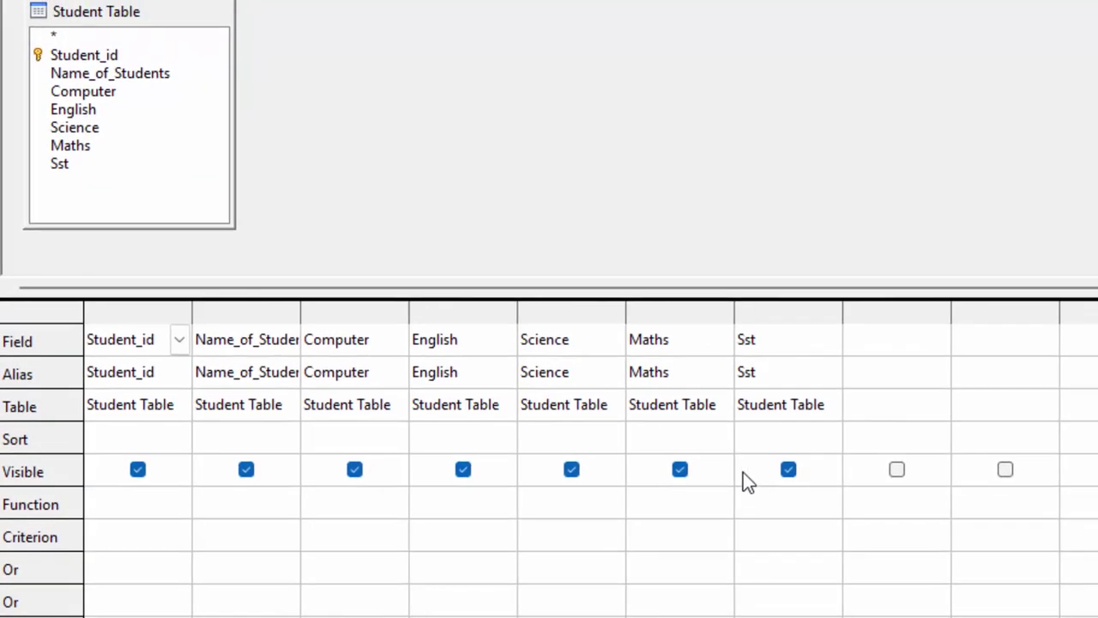
{"action": "left_click", "coordinate": [875, 372]}
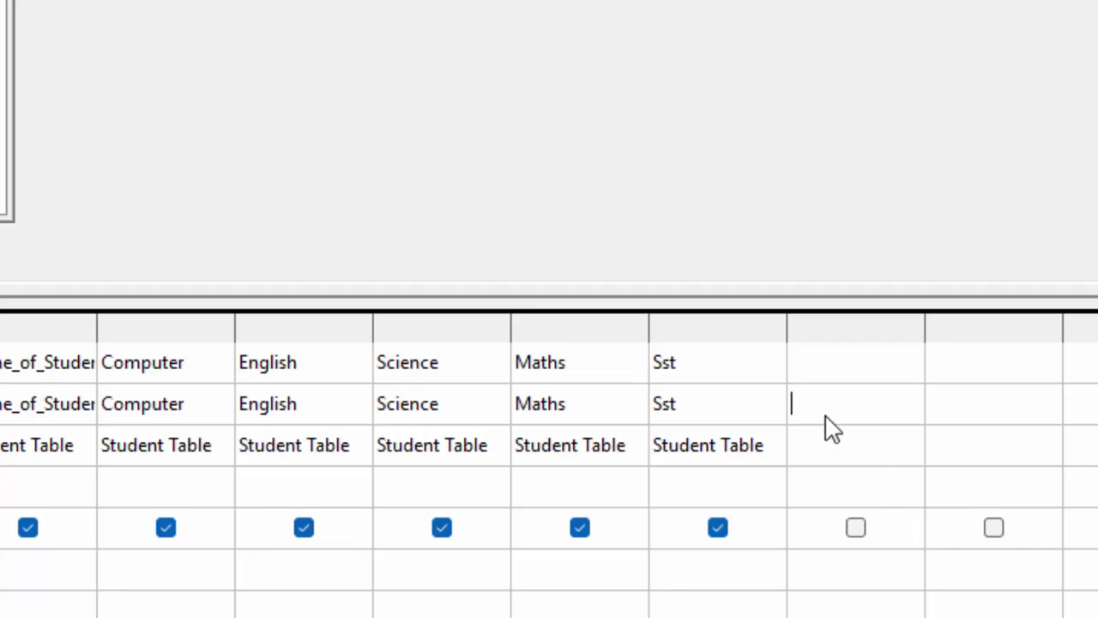
Add a query column aliased Total_Marks with its field expression starting "Computer"+, and widen it.
{"action": "type", "text": "Total"}
{"action": "type", "text": "_Marks"}
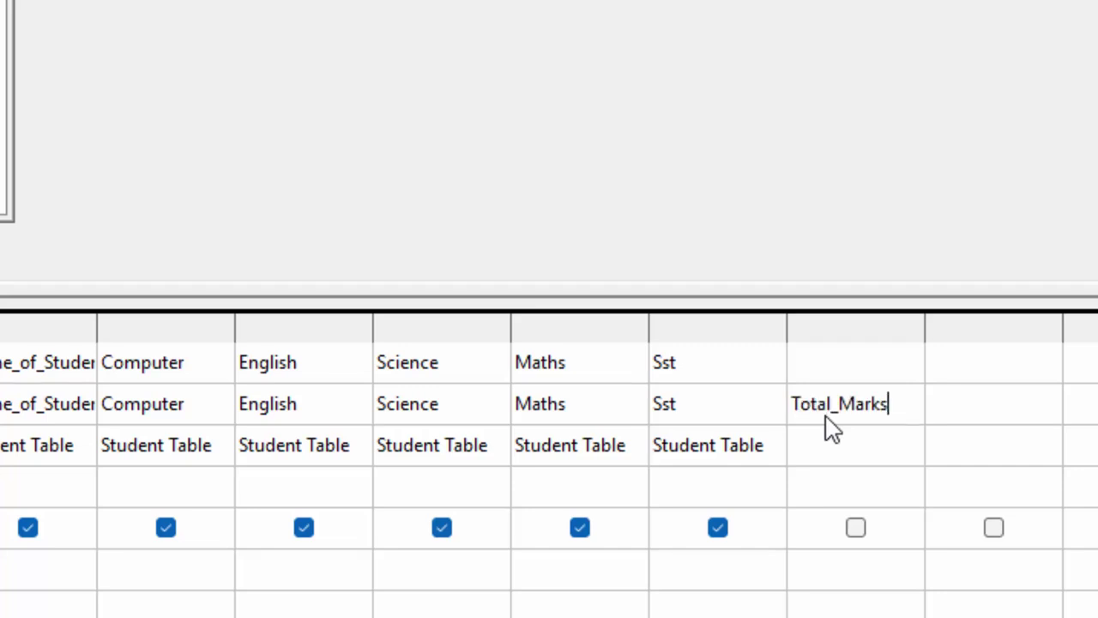
{"action": "left_click", "coordinate": [816, 365]}
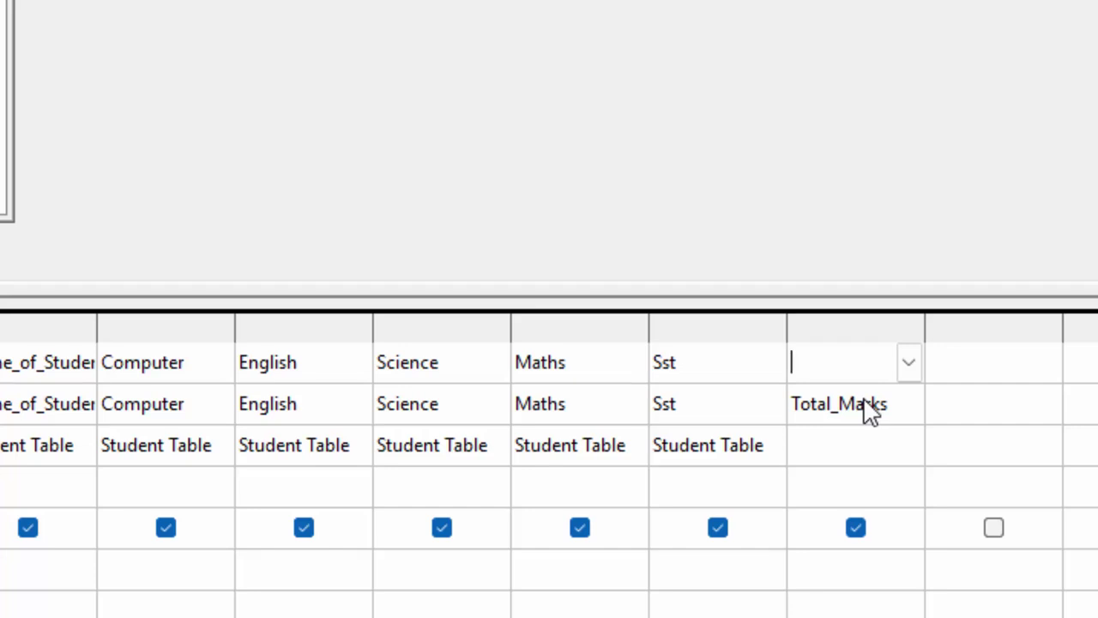
{"action": "type", "text": "\""}
{"action": "type", "text": "Comput"}
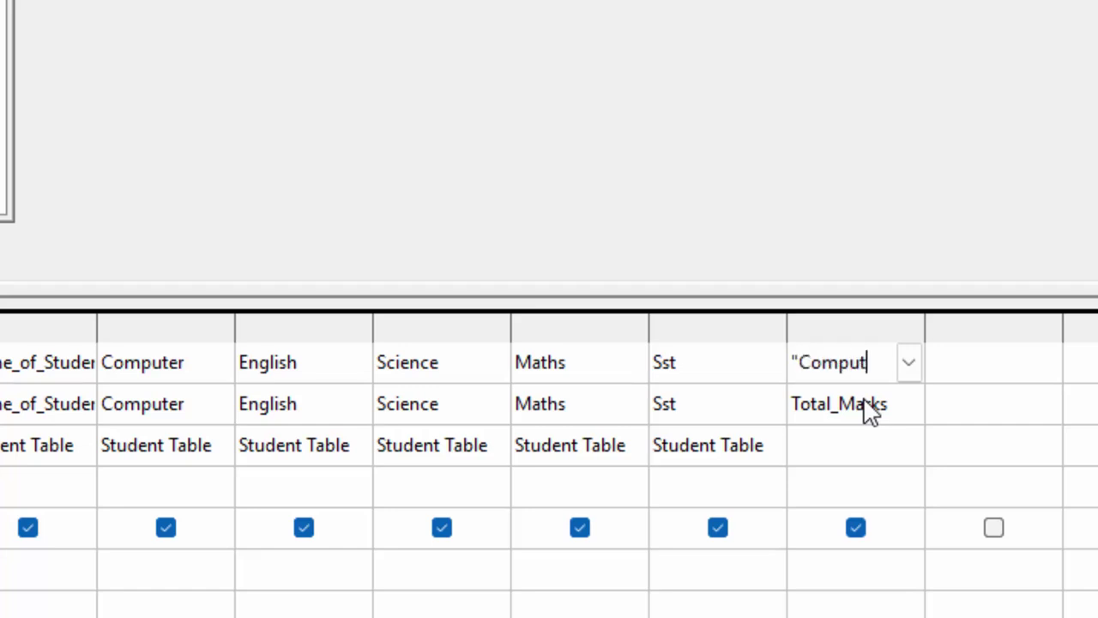
{"action": "type", "text": "er\""}
{"action": "type", "text": "+"}
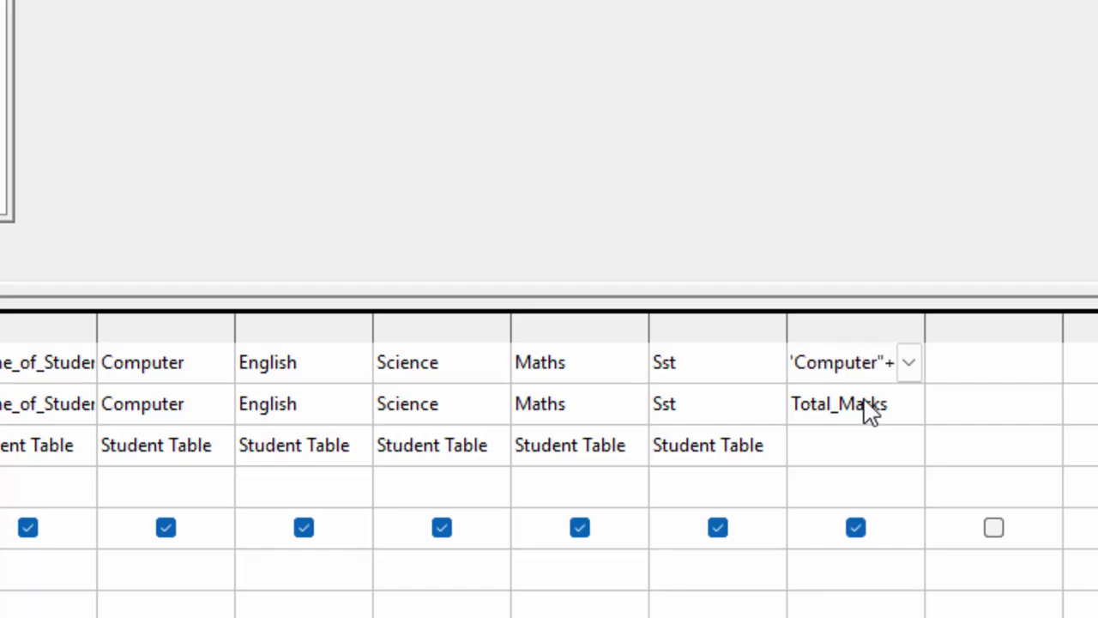
{"action": "left_click_drag", "start_coordinate": [924, 324], "coordinate": [1060, 444]}
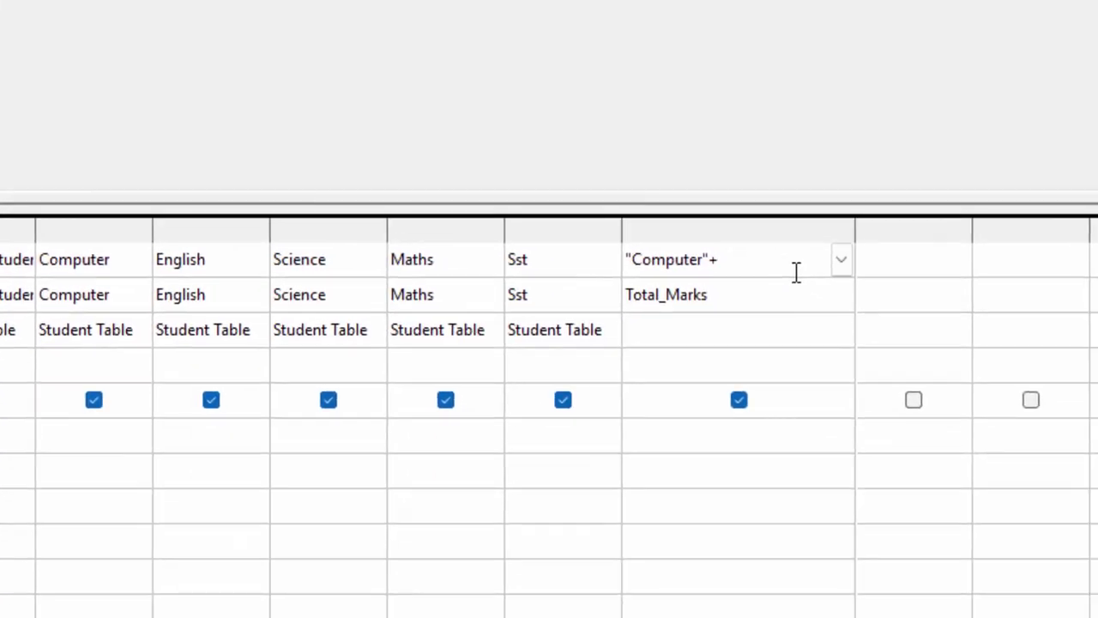
Fix the quotes and extend the Total_Marks expression to "Computer"+English"+"Science".
{"action": "key", "text": "BackSpace"}
{"action": "key", "text": "BackSpace"}
{"action": "type", "text": "\""}
{"action": "key", "text": "BackSpace"}
{"action": "type", "text": "\""}
{"action": "type", "text": "+"}
{"action": "type", "text": "English"}
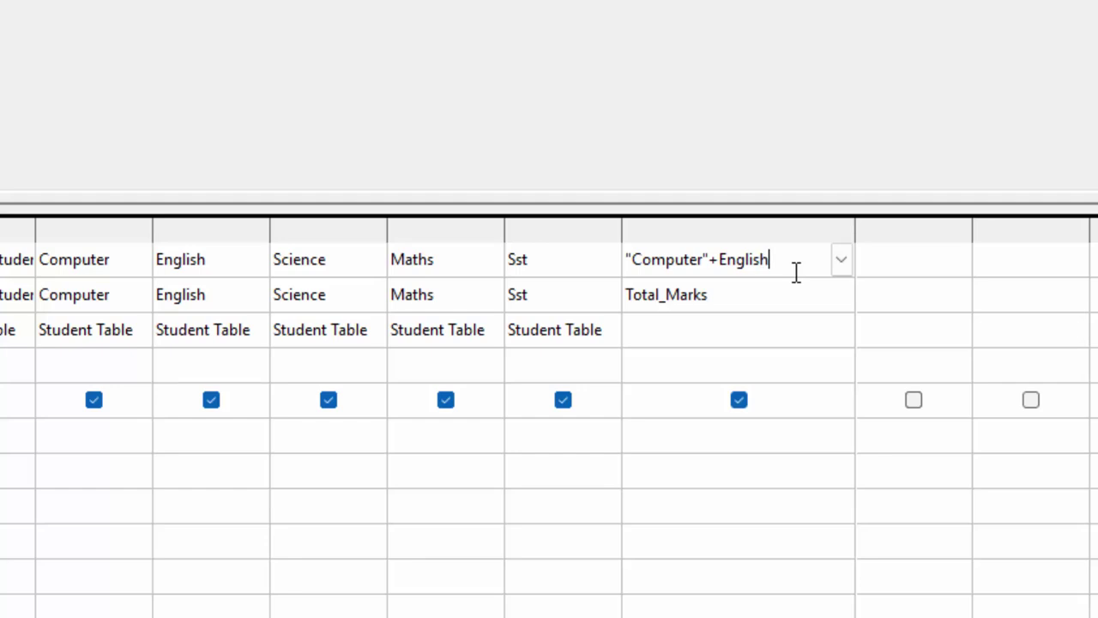
{"action": "type", "text": "\"+"}
{"action": "type", "text": "Sc"}
{"action": "type", "text": "ience\""}
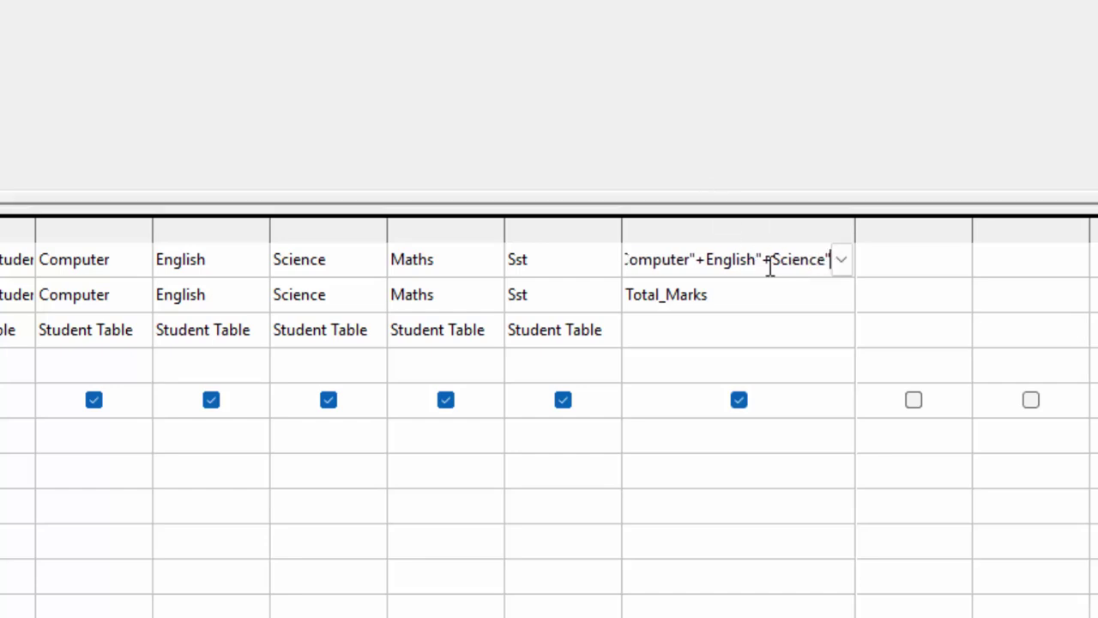
{"action": "left_click", "coordinate": [773, 263]}
{"action": "type", "text": "\""}
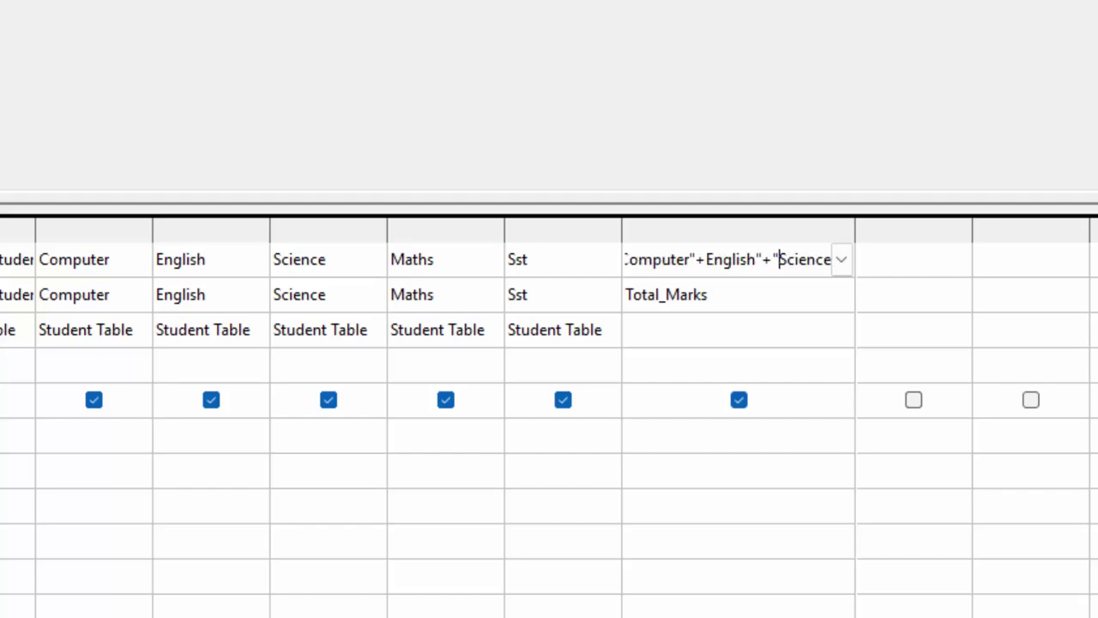
Widen the column and append +"Maths"+"Sst" to complete the Total_Marks expression.
{"action": "left_click_drag", "start_coordinate": [853, 237], "coordinate": [1022, 368]}
{"action": "left_click", "coordinate": [879, 270]}
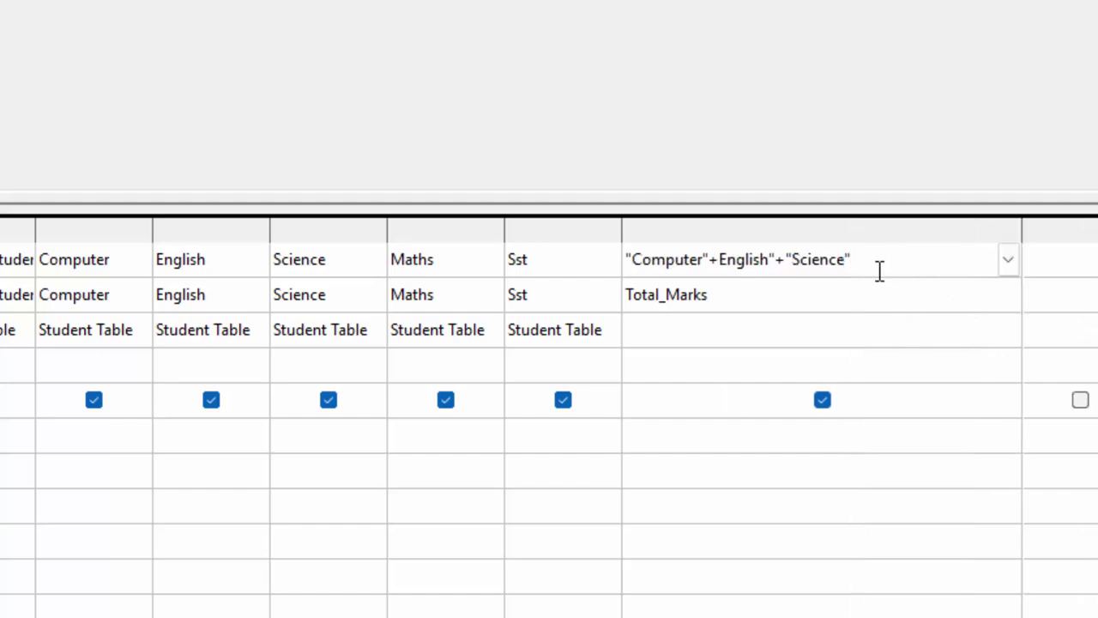
{"action": "type", "text": "+"}
{"action": "type", "text": "\"Maths\""}
{"action": "type", "text": "+"}
{"action": "type", "text": "S"}
{"action": "type", "text": "st"}
{"action": "type", "text": "\""}
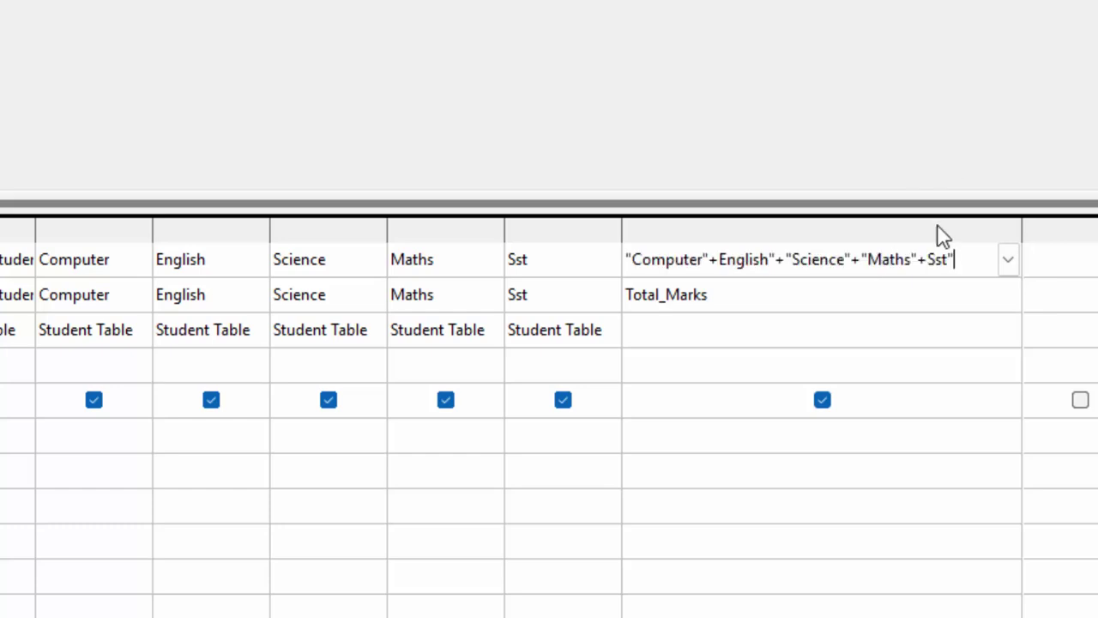
{"action": "left_click", "coordinate": [927, 259]}
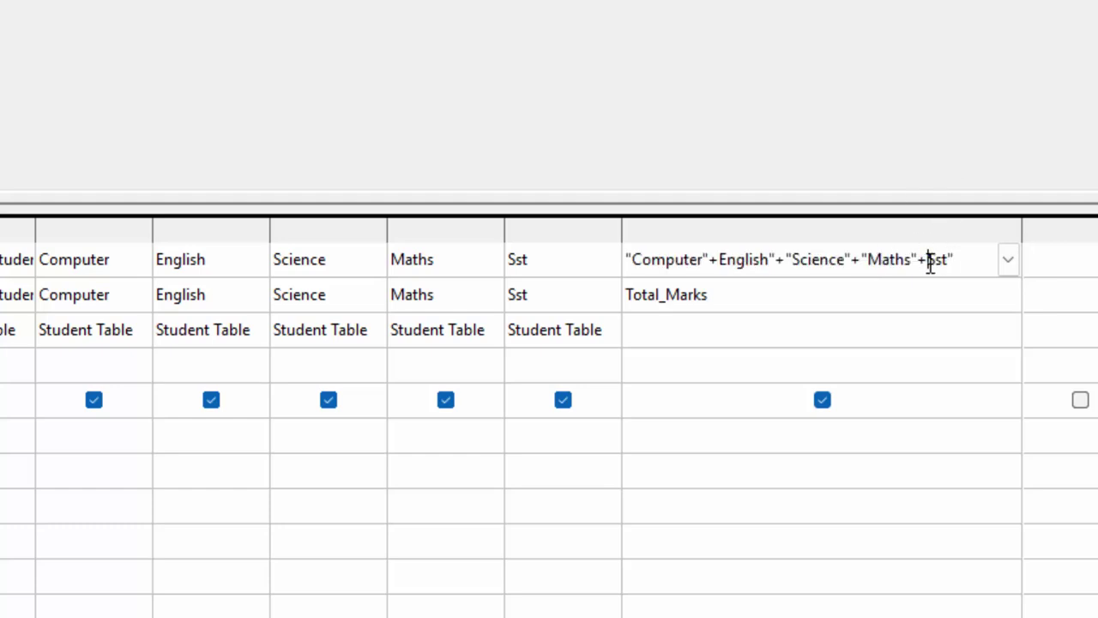
{"action": "type", "text": "\""}
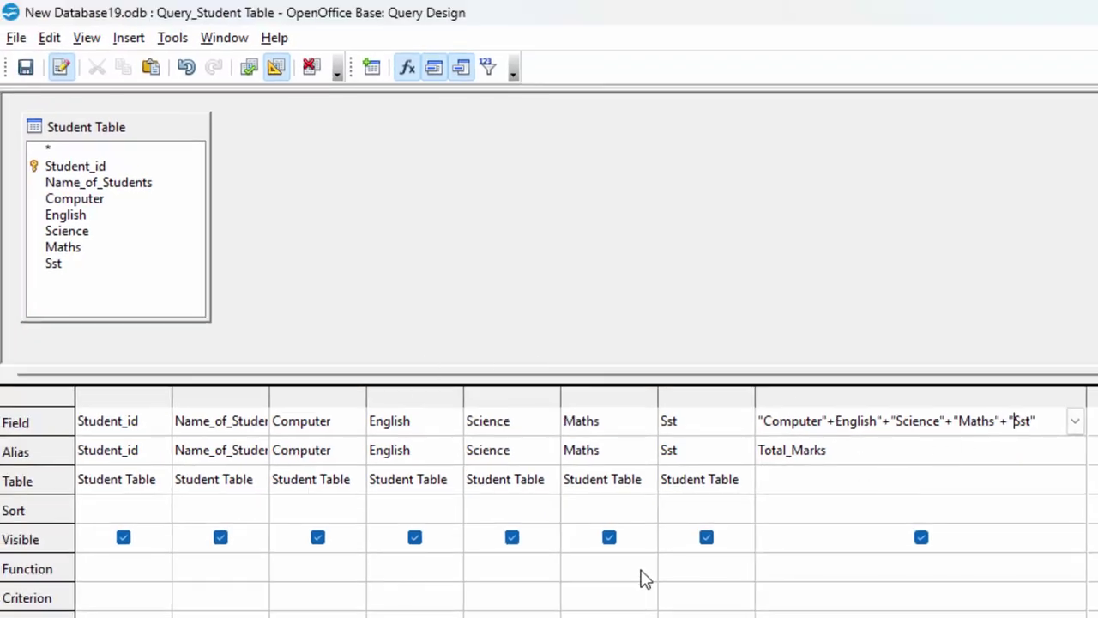
Run the query with F5 to show Total_Marks of 272, 362 and 332.
{"action": "key", "text": "F5"}
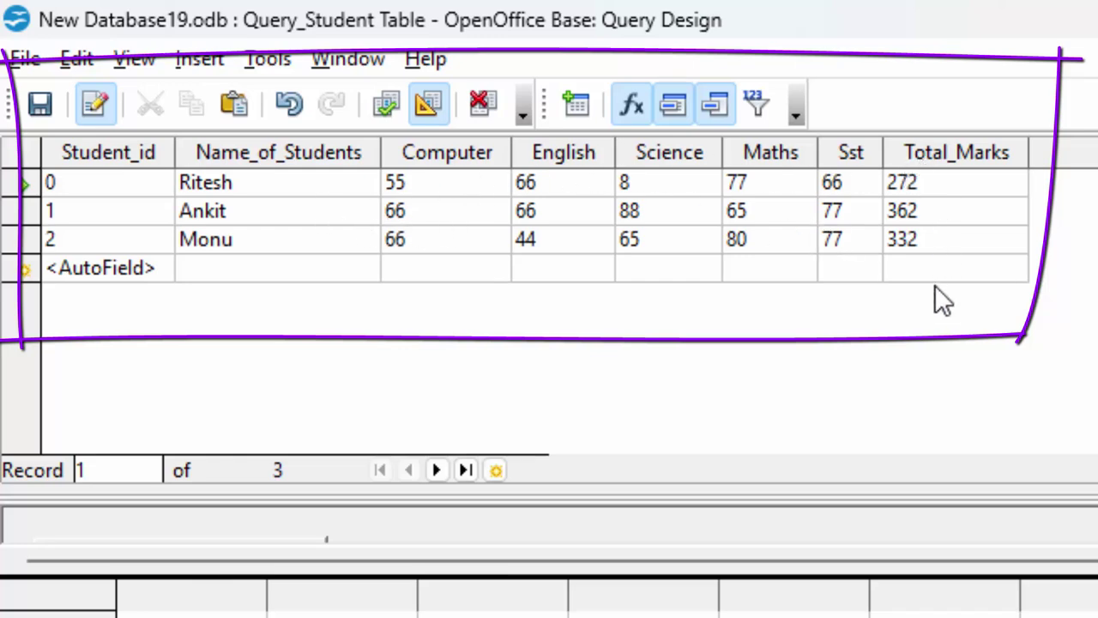
Start a fourth student record in the new row and enter the student's name.
{"action": "left_click", "coordinate": [240, 270]}
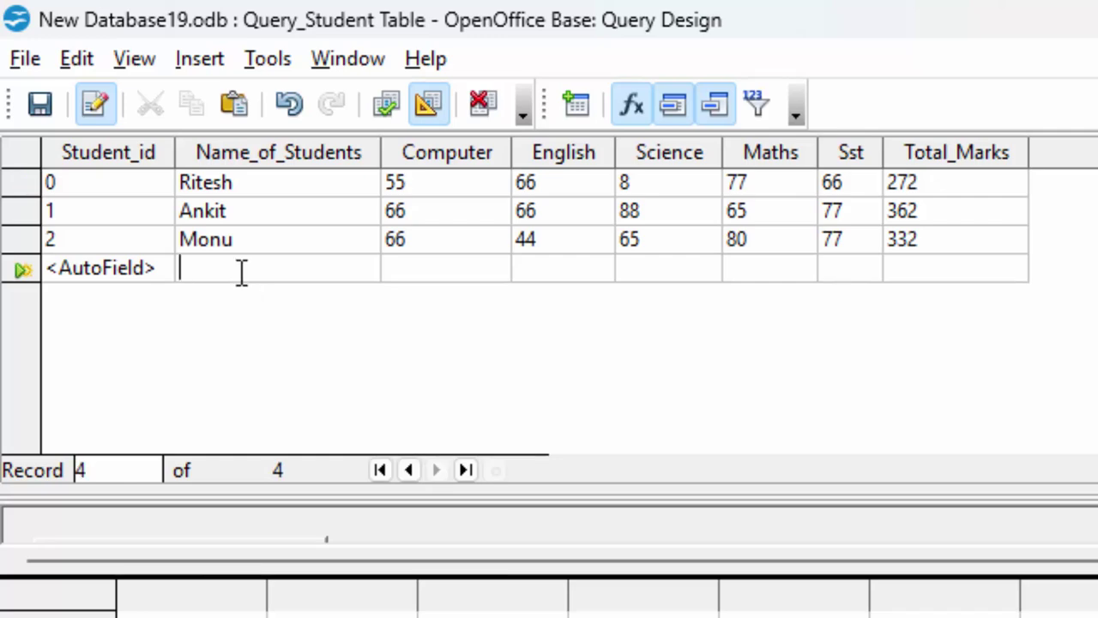
{"action": "type", "text": "Yuvrea"}
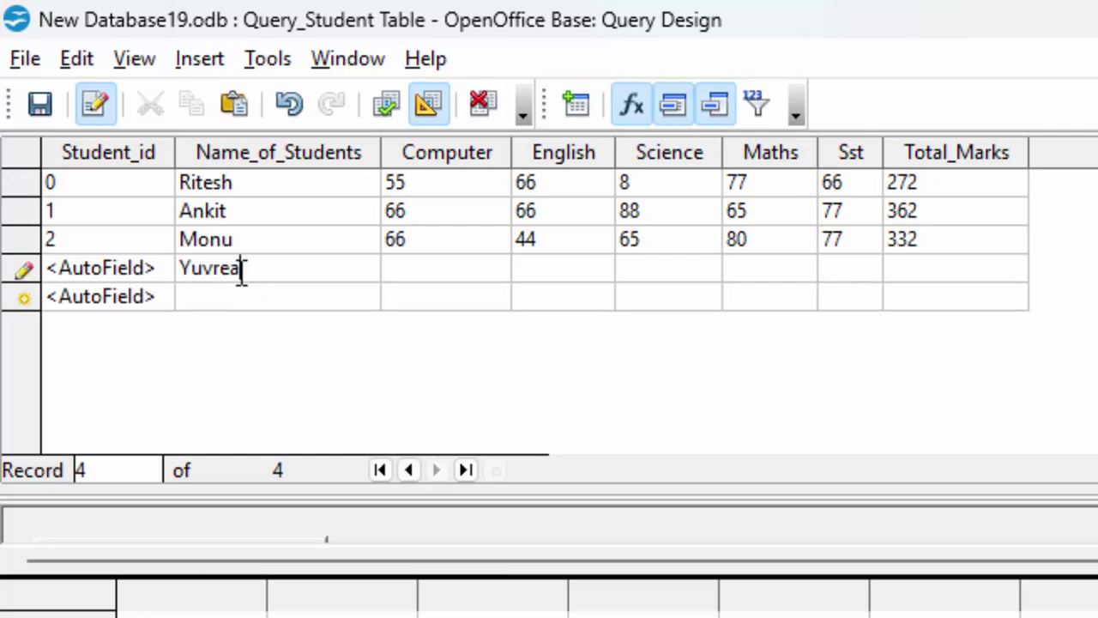
{"action": "key", "text": "BackSpace"}
{"action": "key", "text": "BackSpace"}
{"action": "key", "text": "BackSpace"}
{"action": "type", "text": "r"}
{"action": "type", "text": "aj"}
{"action": "key", "text": "Tab"}
Enter marks 64, 56, 47, 88 and 87 and save the record, totalling 342.
{"action": "type", "text": "64"}
{"action": "key", "text": "Tab"}
{"action": "type", "text": "56"}
{"action": "key", "text": "Tab"}
{"action": "type", "text": "47"}
{"action": "key", "text": "Tab"}
{"action": "type", "text": "88"}
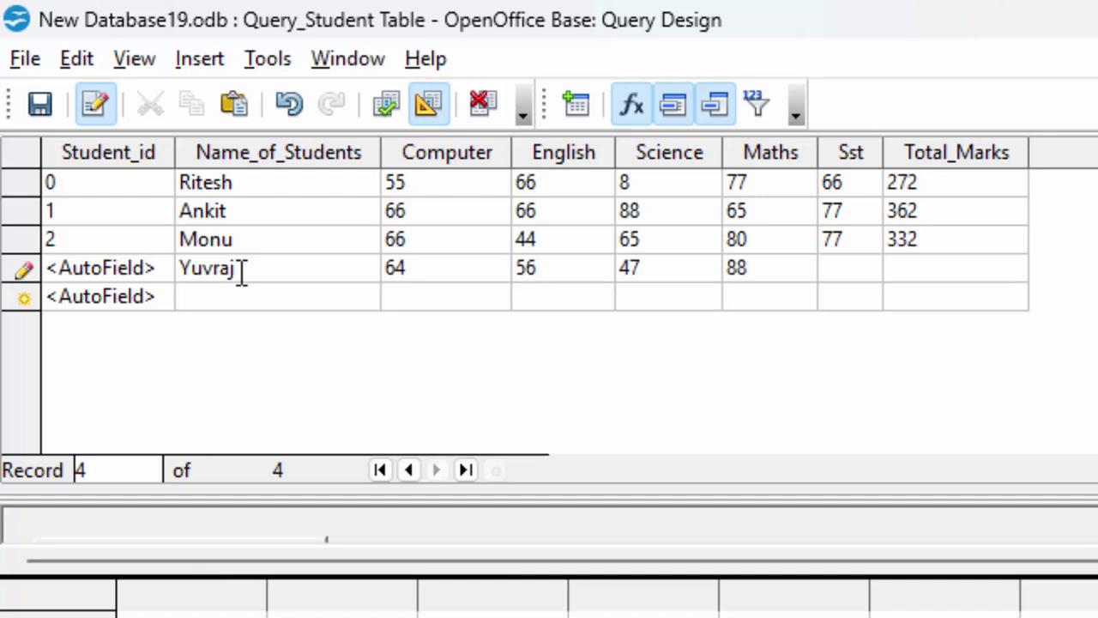
{"action": "key", "text": "Tab"}
{"action": "type", "text": "87"}
{"action": "key", "text": "Tab"}
{"action": "key", "text": "Tab"}
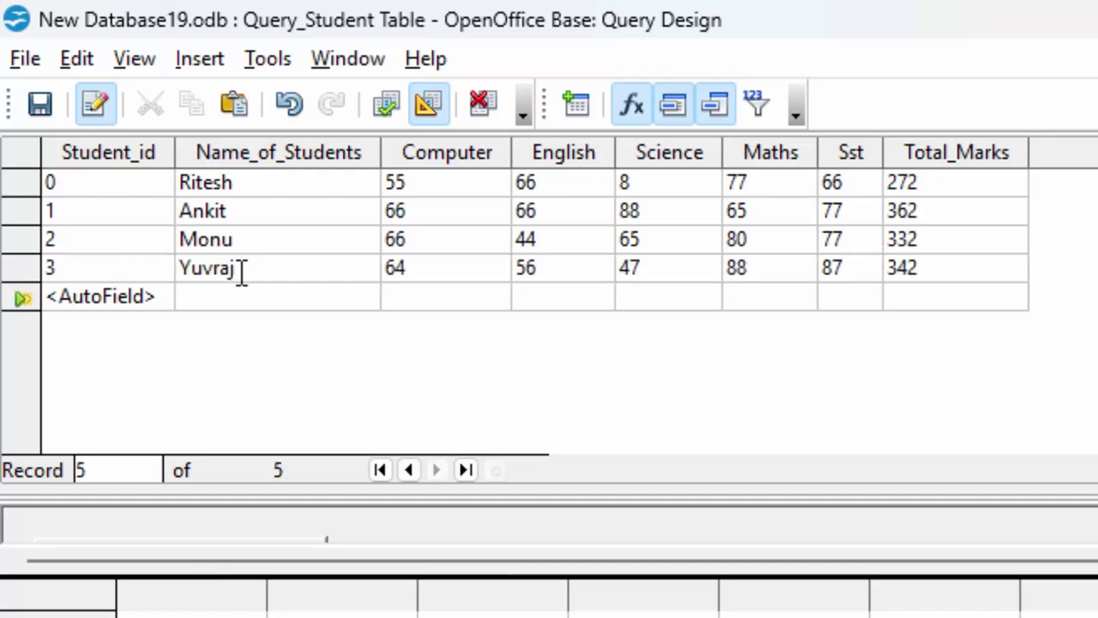